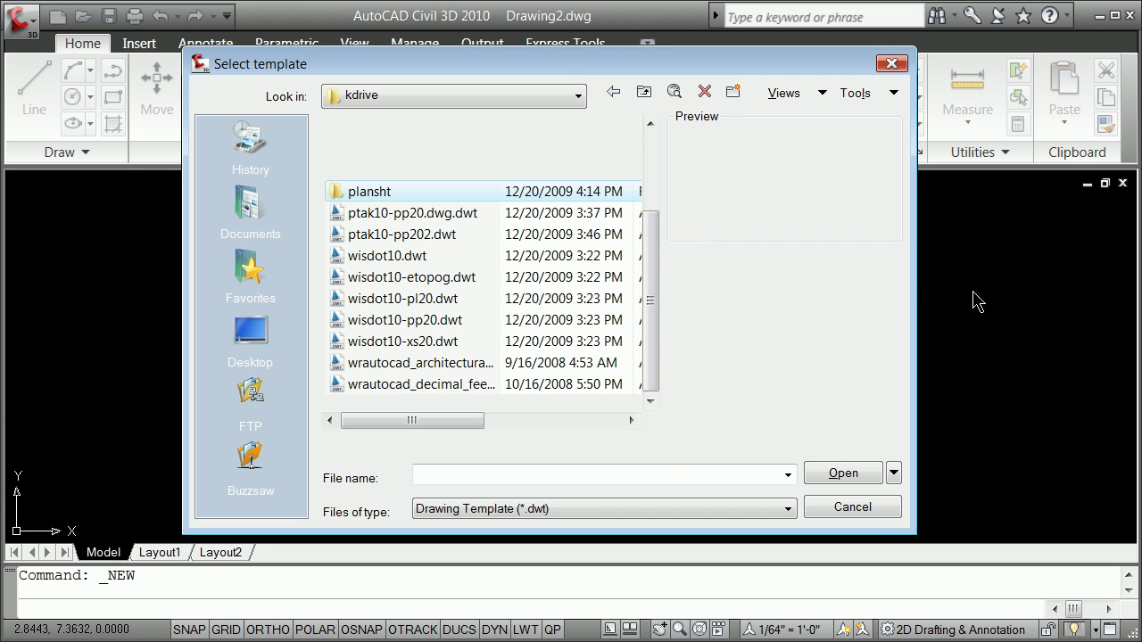
# Start a new drawing from the wrautocad_decimal_feet.dwt template
pyautogui.click(436, 388)
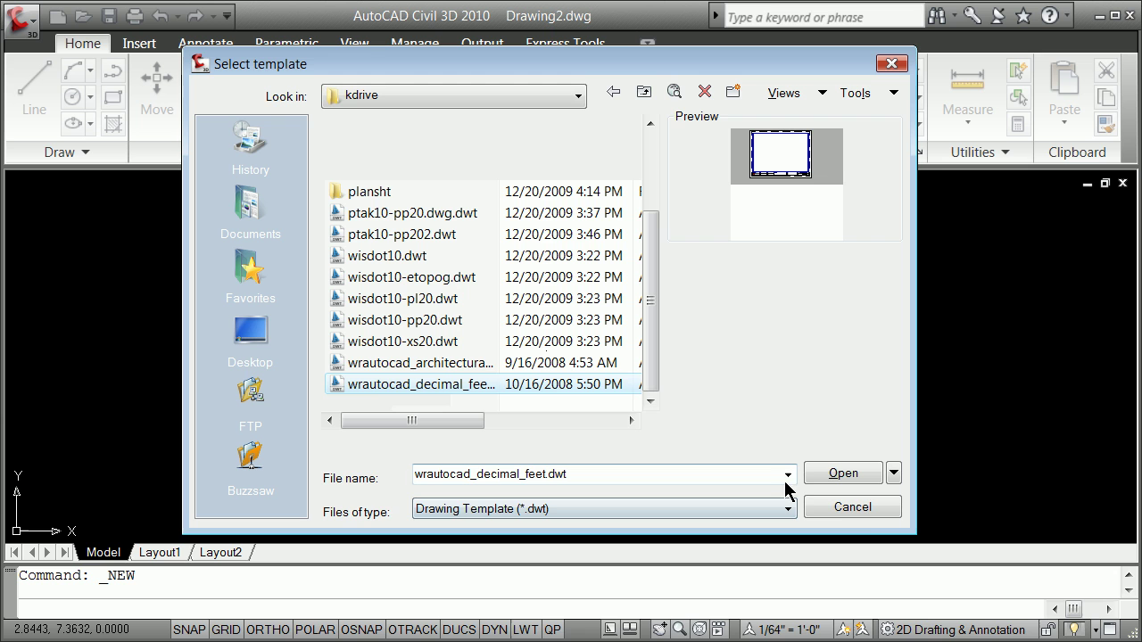
pyautogui.click(835, 475)
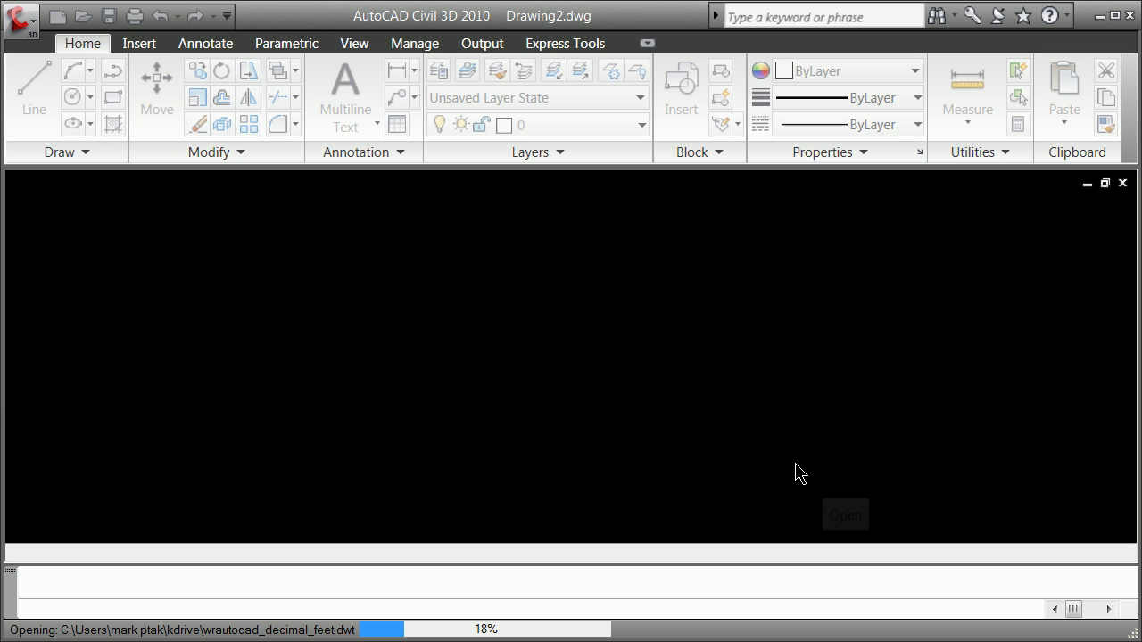
# Dismiss the Education Version warning, ignore unresolved references, and switch to Model space
pyautogui.click(521, 404)
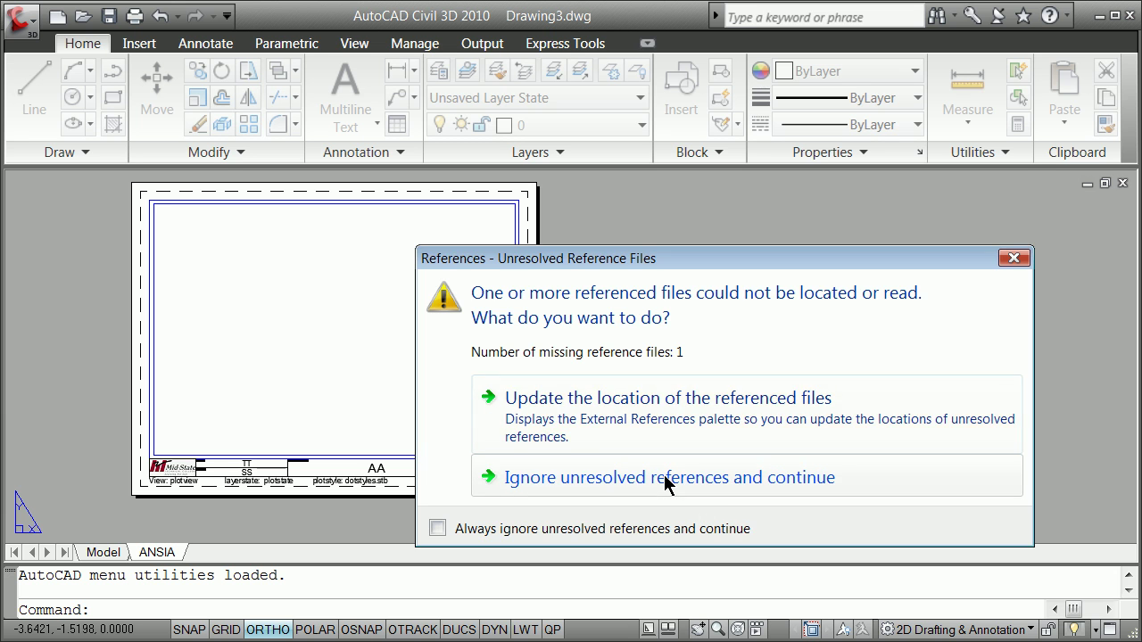
pyautogui.click(667, 479)
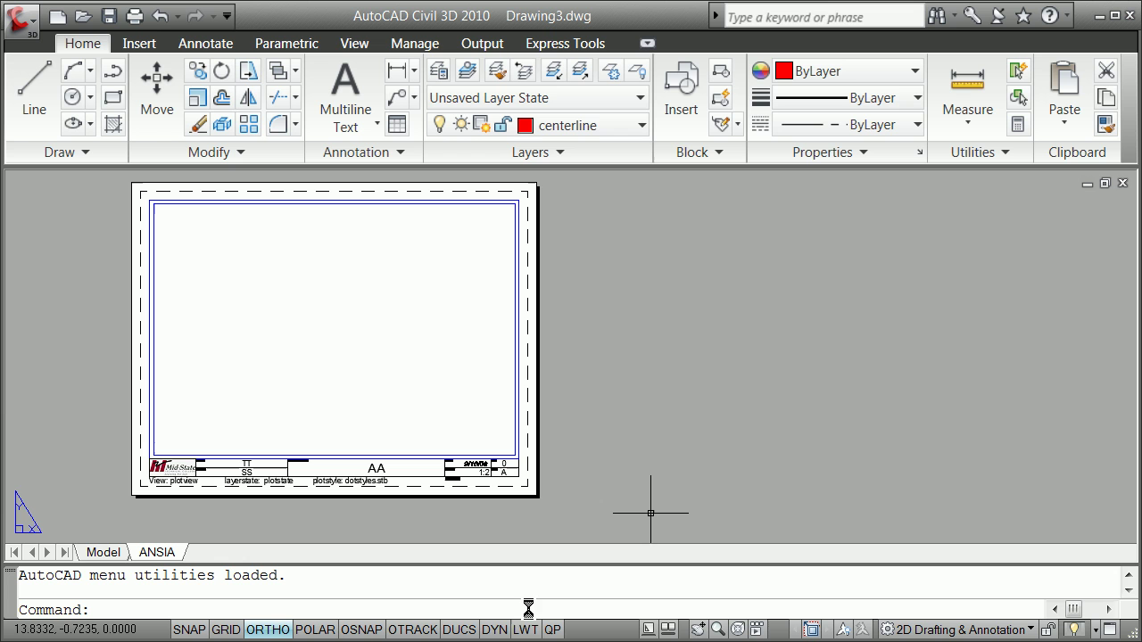
pyautogui.click(108, 553)
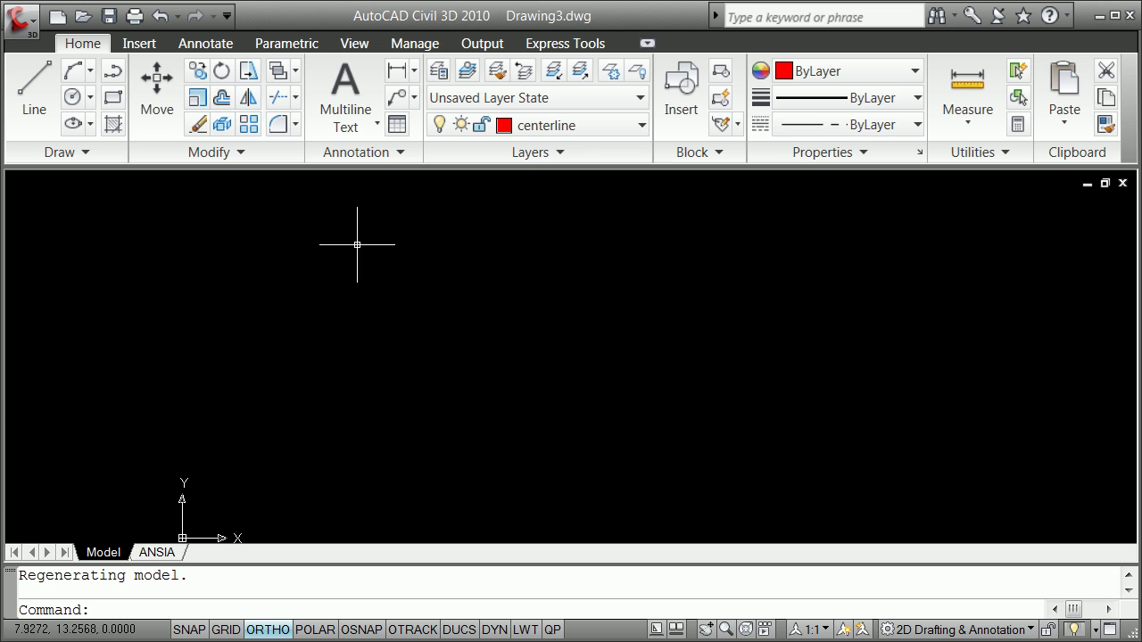
pyautogui.click(150, 602)
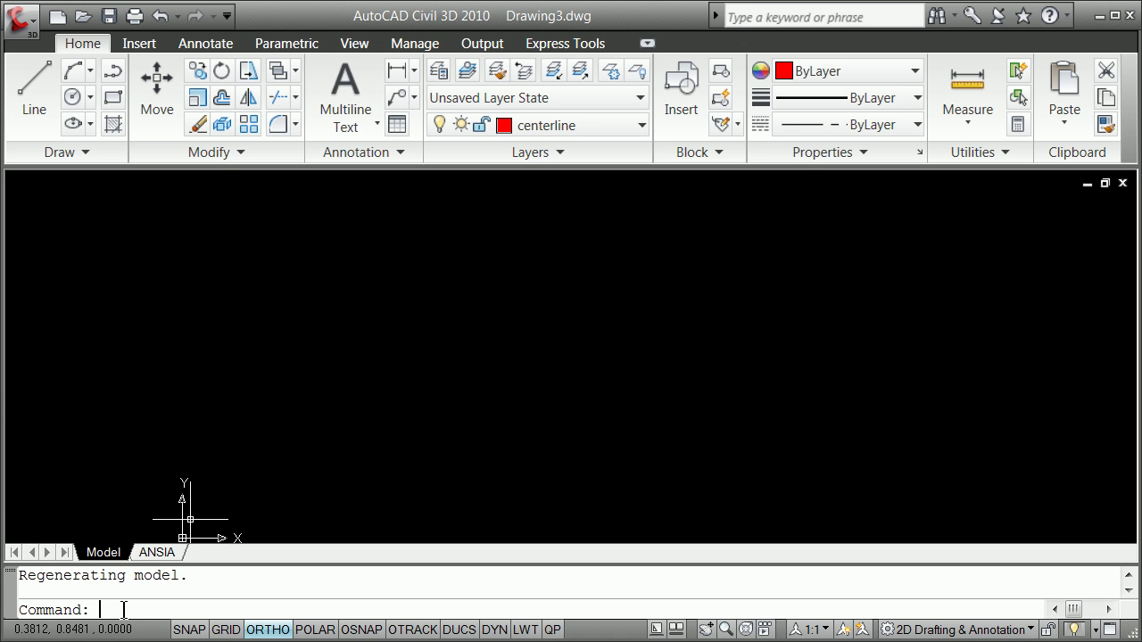
# Enter the -toolbar command at the command line
pyautogui.write('-toolbar')
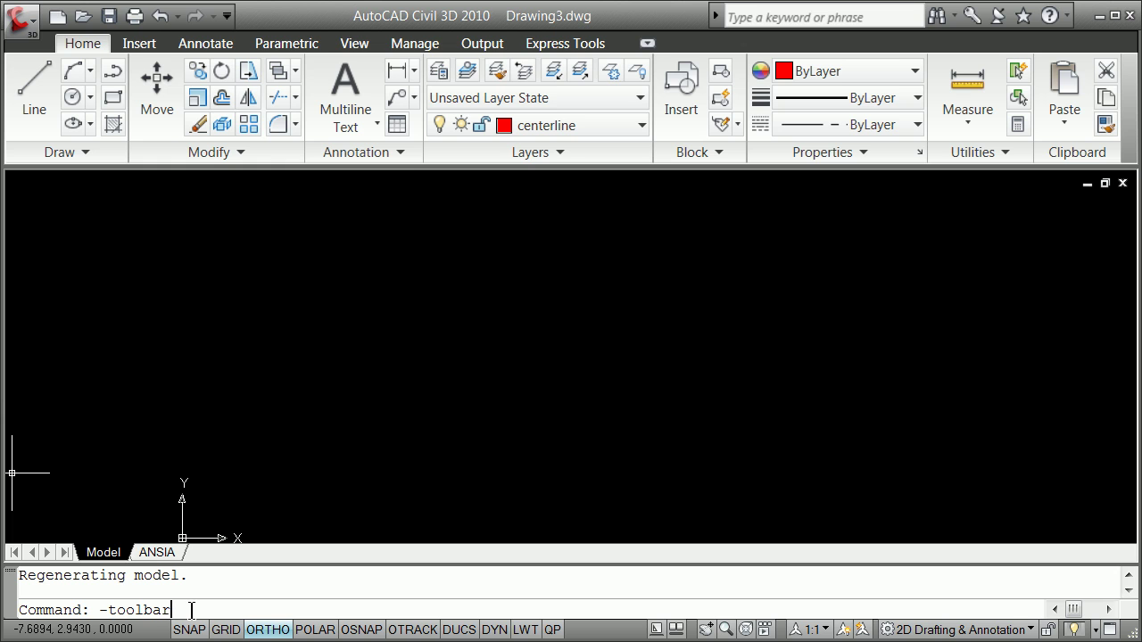
pyautogui.click(190, 610)
pyautogui.click(189, 607)
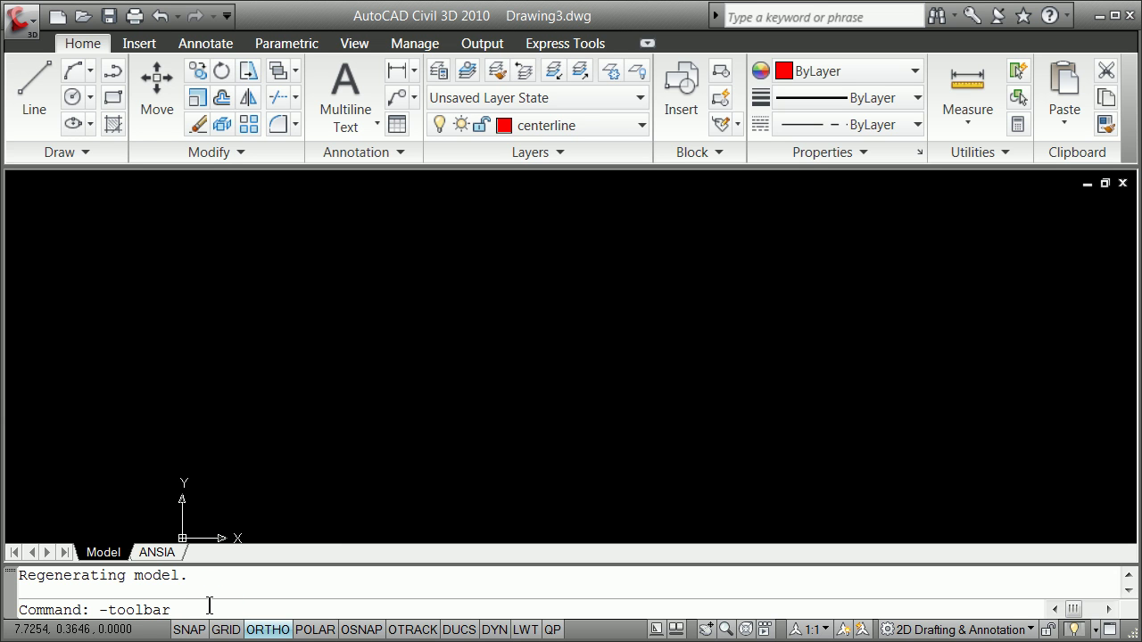
# Show the Draw toolbar using the -toolbar draw and show options
pyautogui.press('Return')
pyautogui.write('draw')
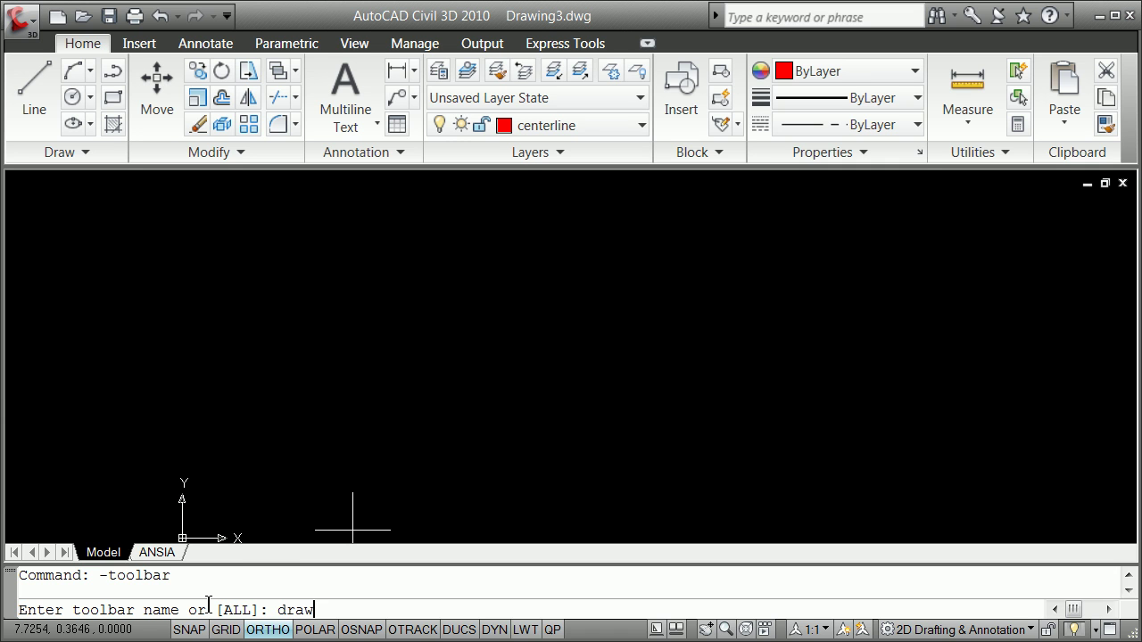
pyautogui.press('Return')
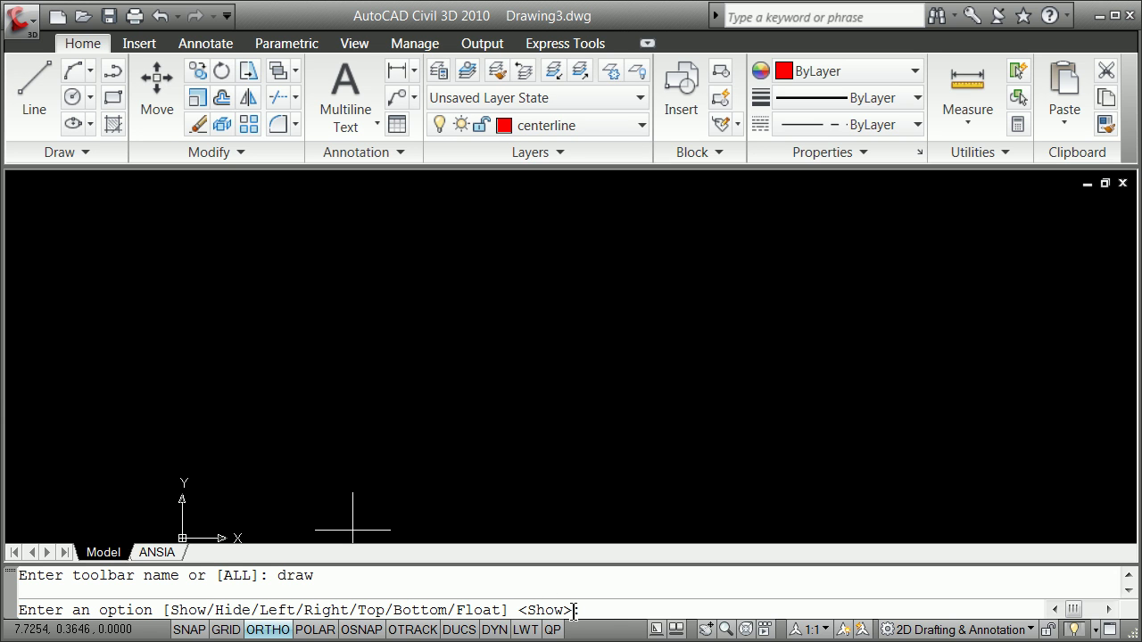
pyautogui.write('show')
pyautogui.press('Return')
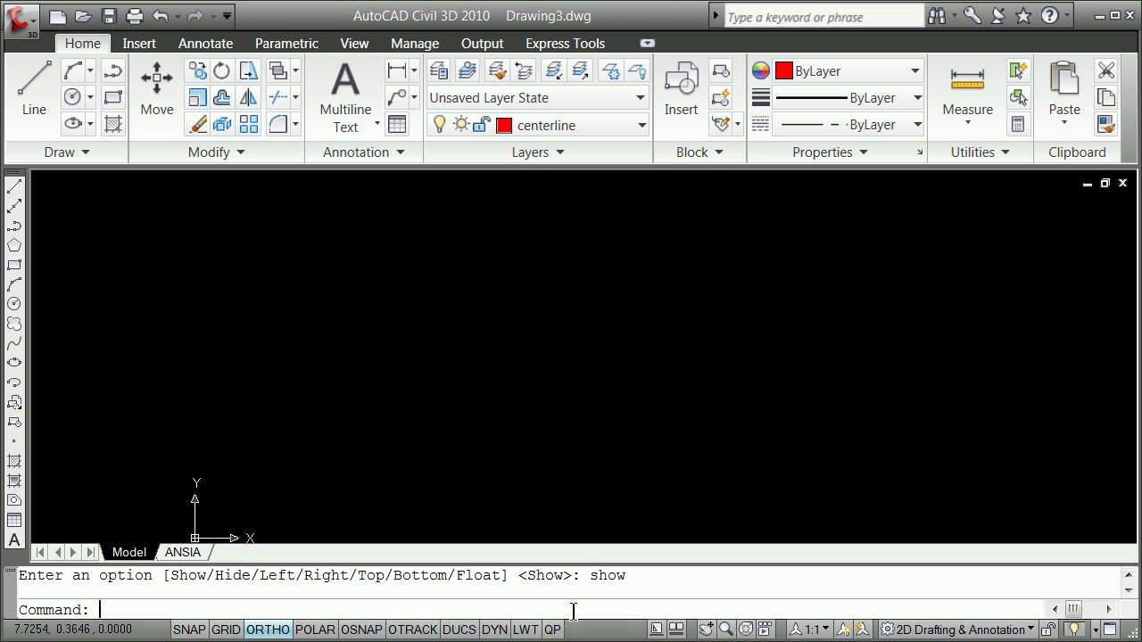
# Turn on the Modify and Layers toolbars from the toolbar list
pyautogui.rightClick(14, 182)
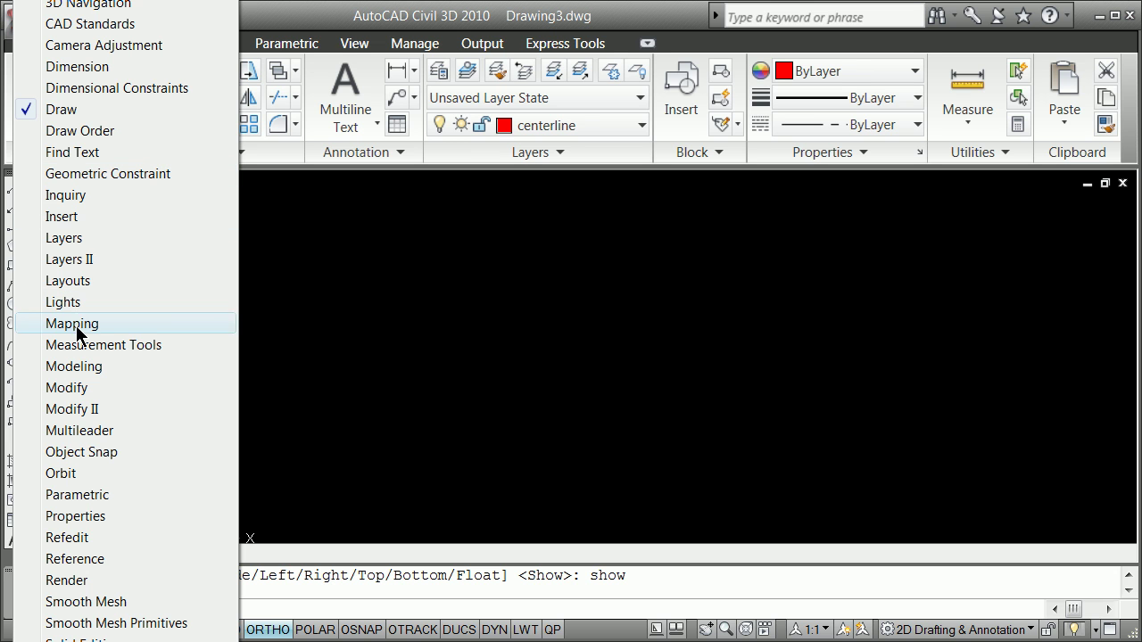
pyautogui.click(81, 387)
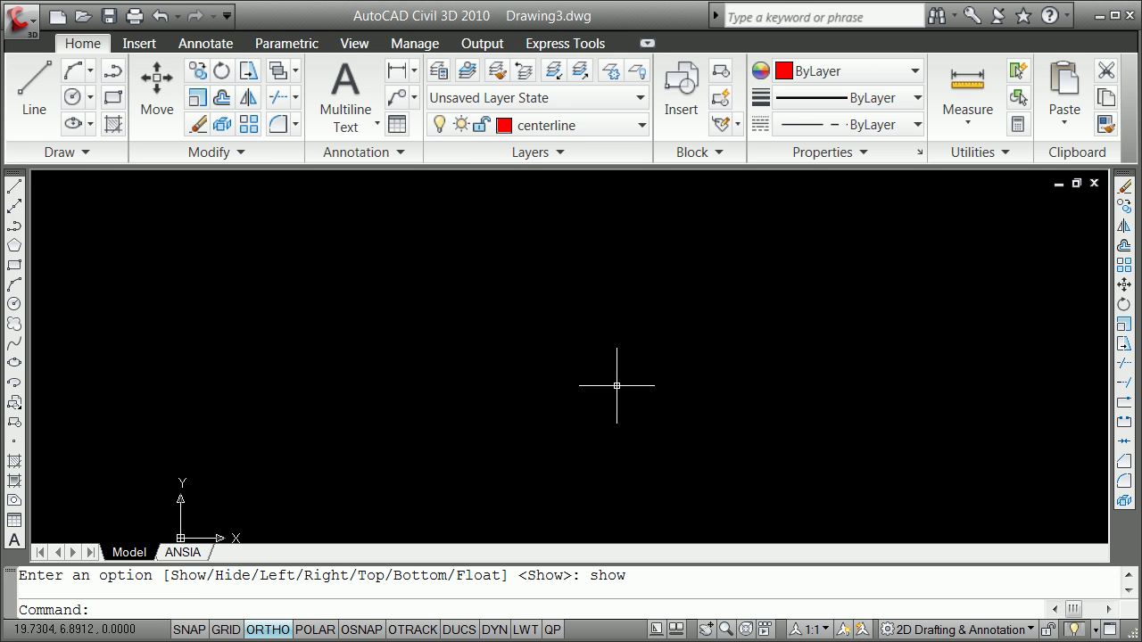
pyautogui.rightClick(13, 174)
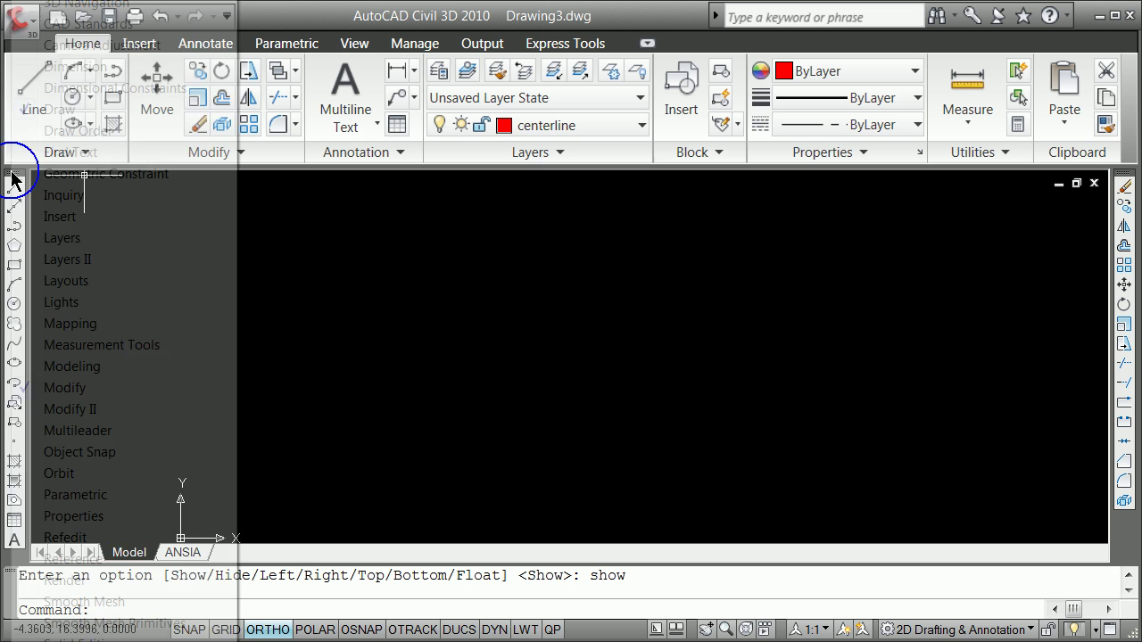
pyautogui.click(81, 239)
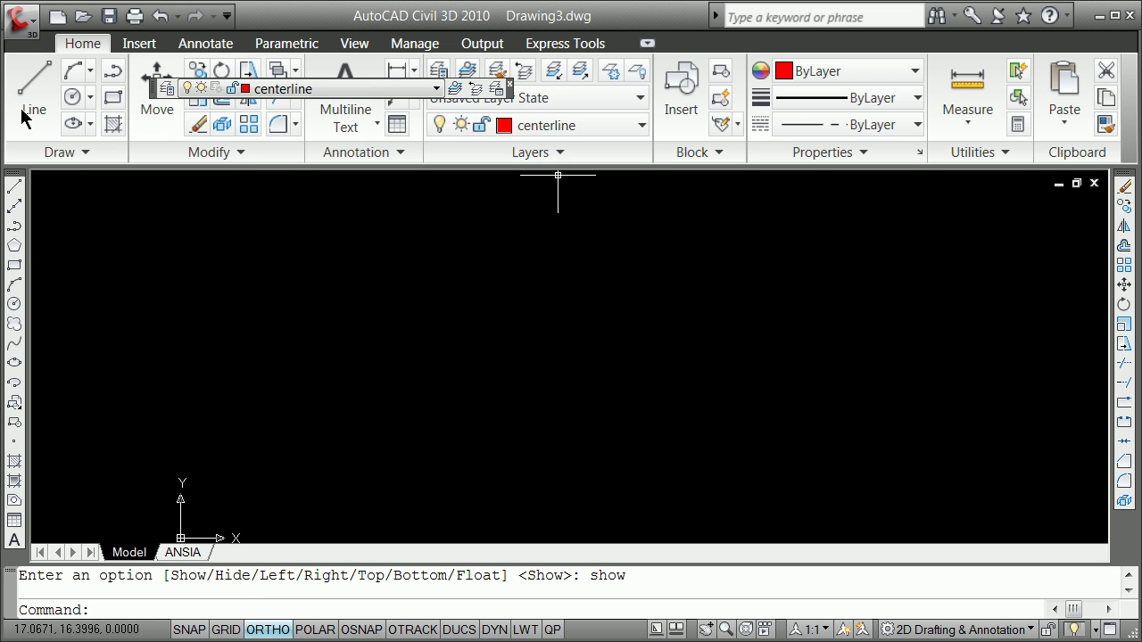
# Minimize the ribbon to panel titles and make view the current layer
pyautogui.click(652, 40)
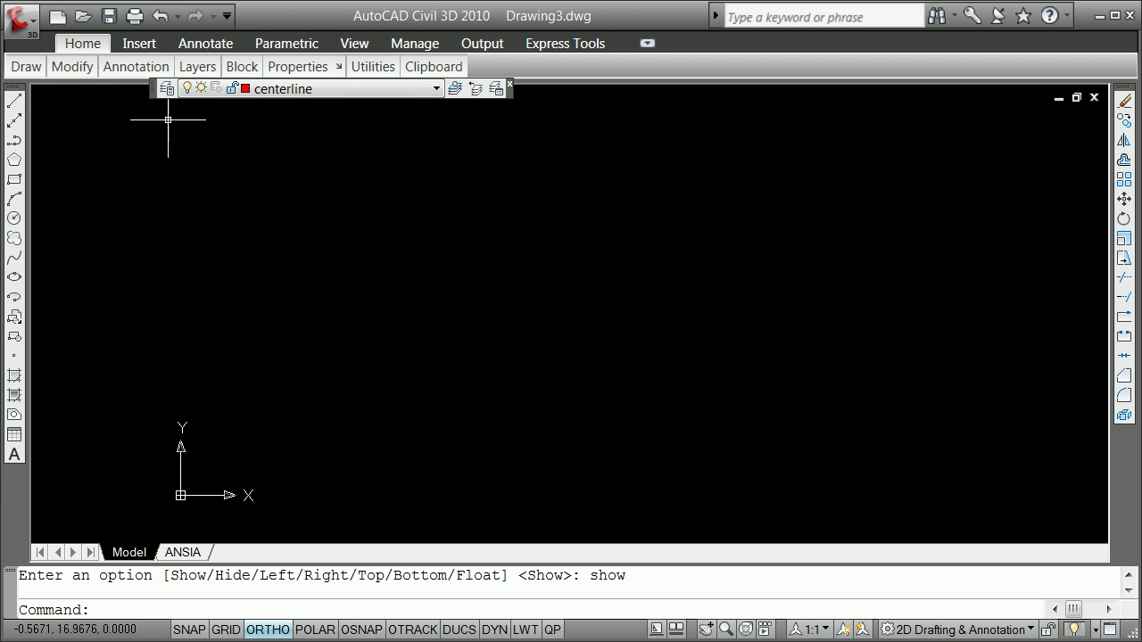
pyautogui.click(436, 89)
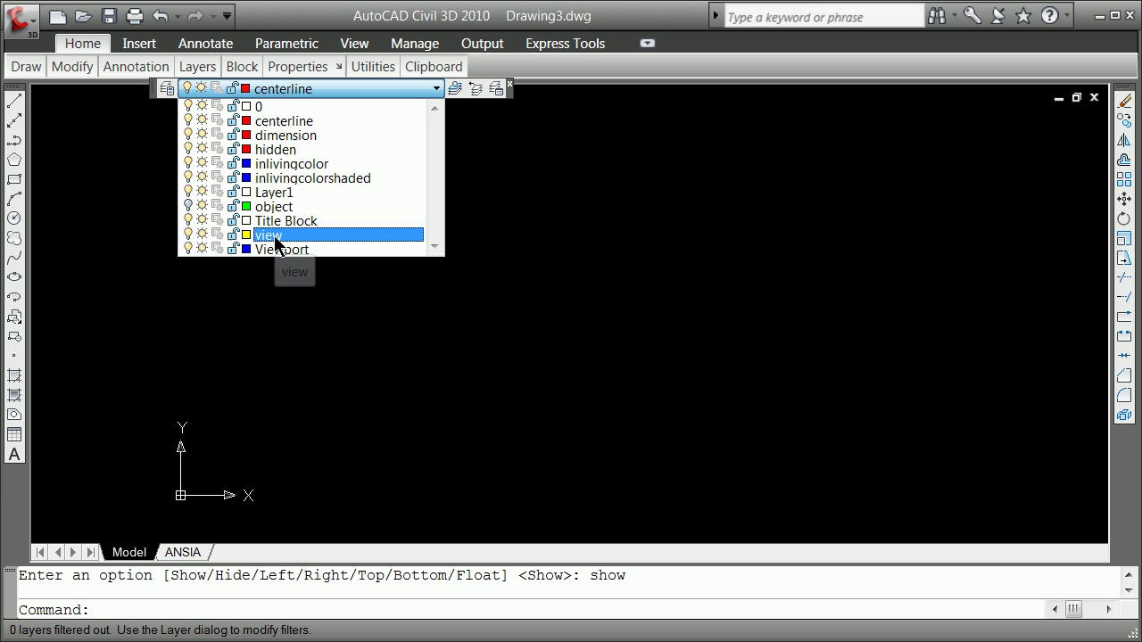
pyautogui.click(274, 235)
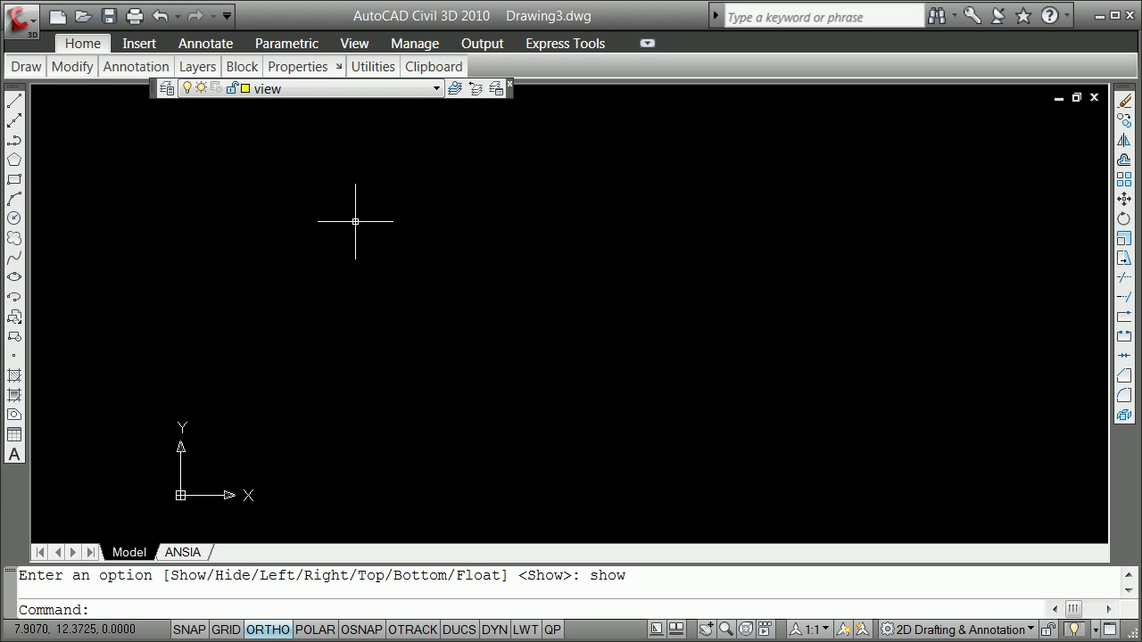
pyautogui.click(13, 179)
pyautogui.press('F8')
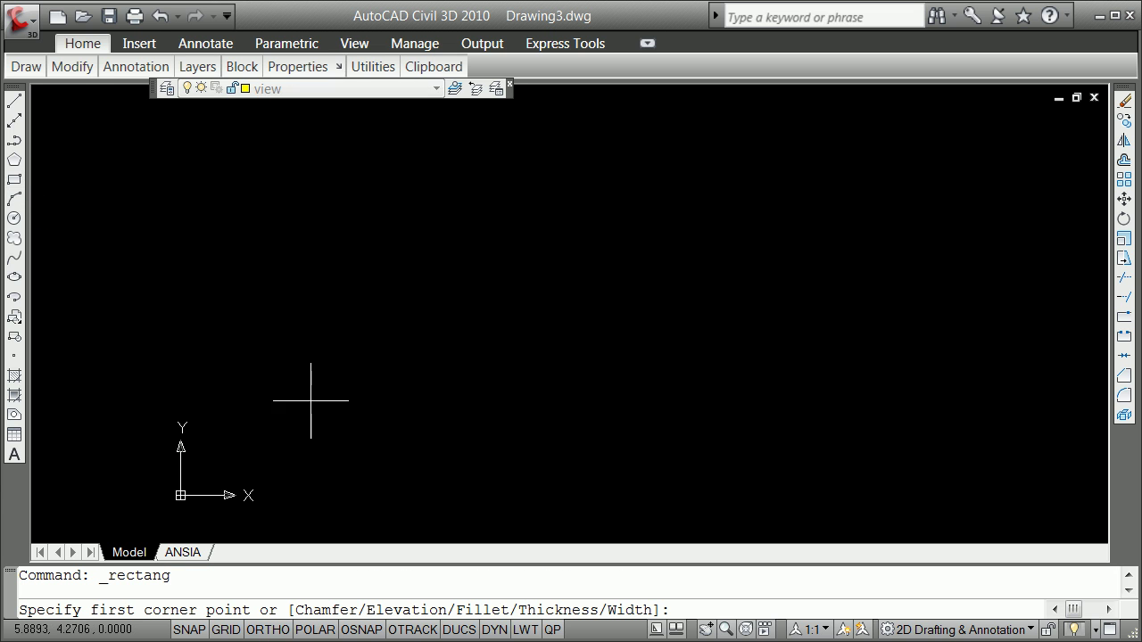
pyautogui.click(300, 409)
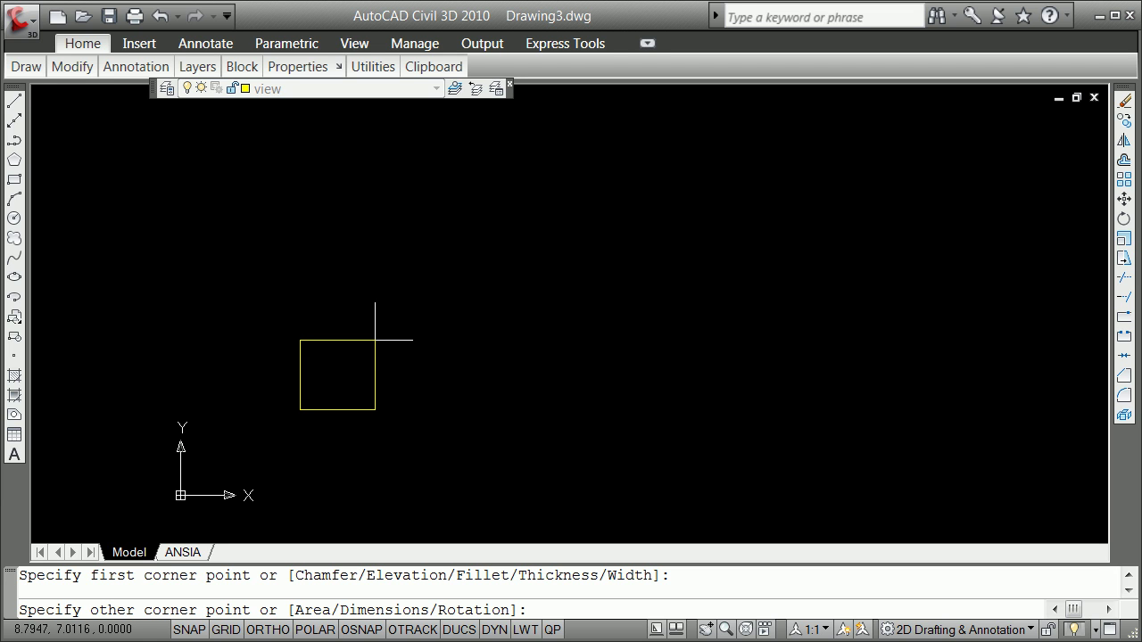
pyautogui.write('@20,20')
pyautogui.press('Return')
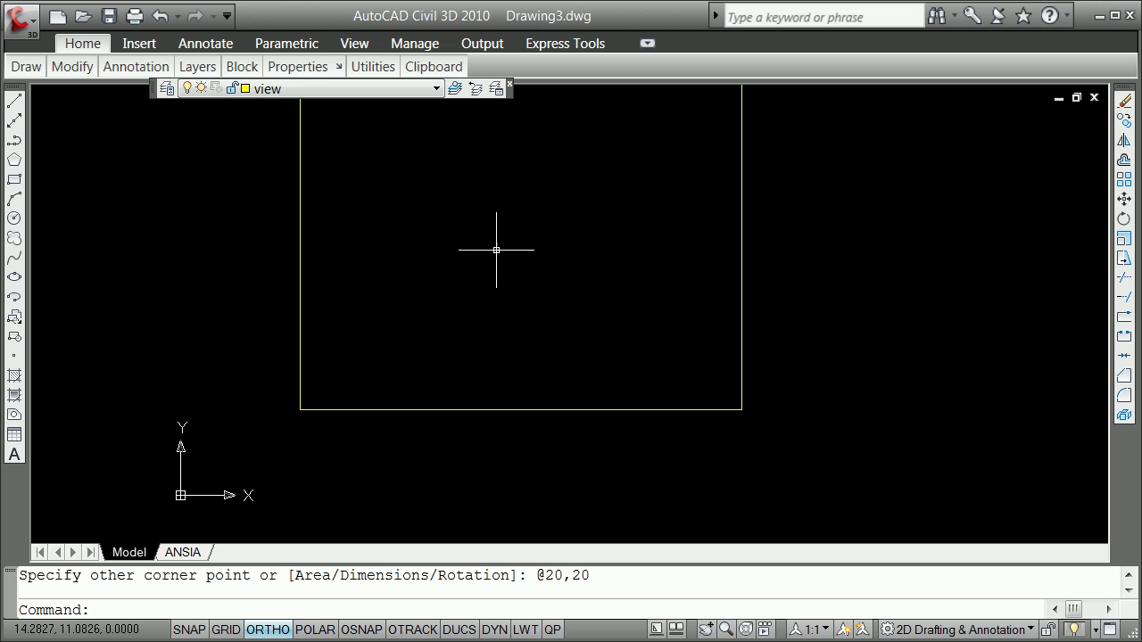
# Zoom to the drawing extents with Z, E
pyautogui.write('z')
pyautogui.press('Return')
pyautogui.write('e')
pyautogui.press('Return')
pyautogui.scroll(-4, 540, 299)
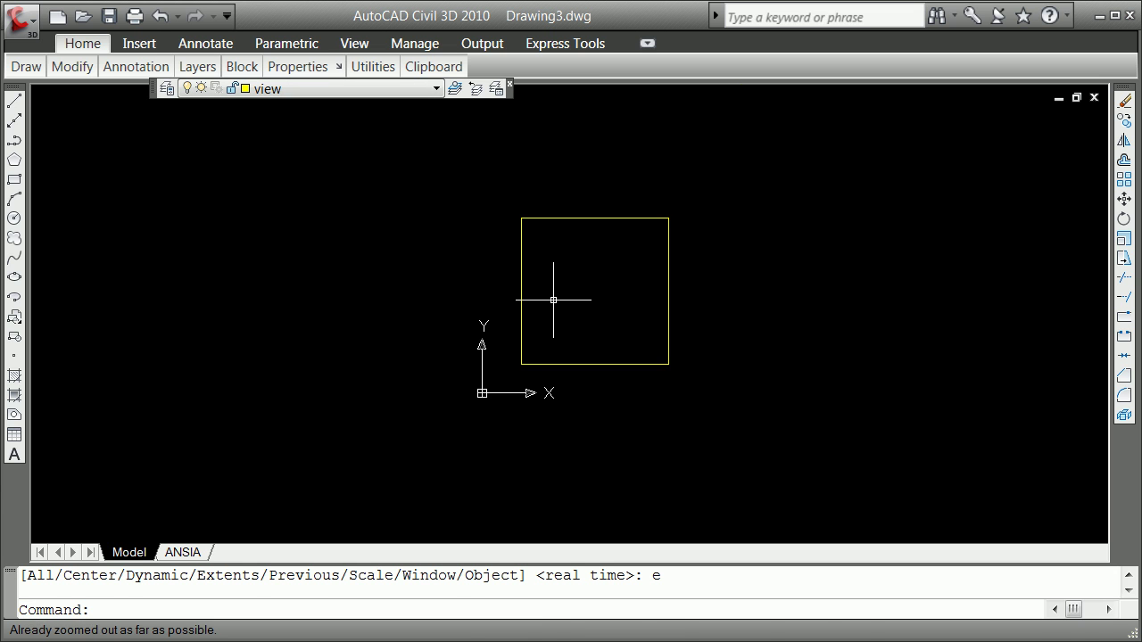
pyautogui.scroll(1, 553, 298)
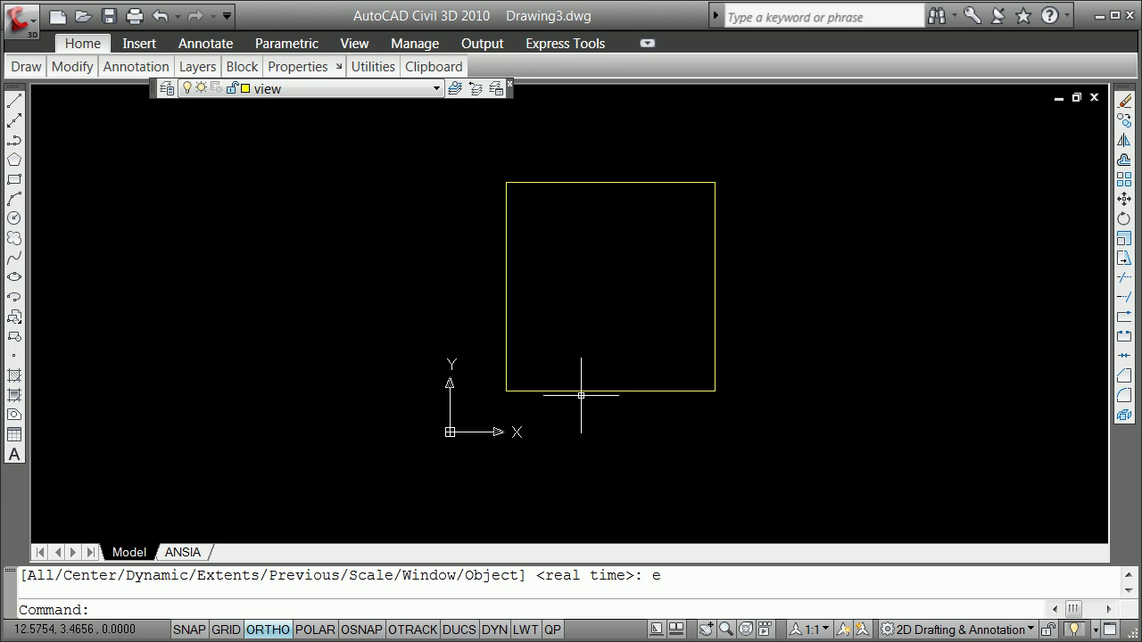
# Select the square twice, clearing the selection each time
pyautogui.click(674, 392)
pyautogui.press('Escape')
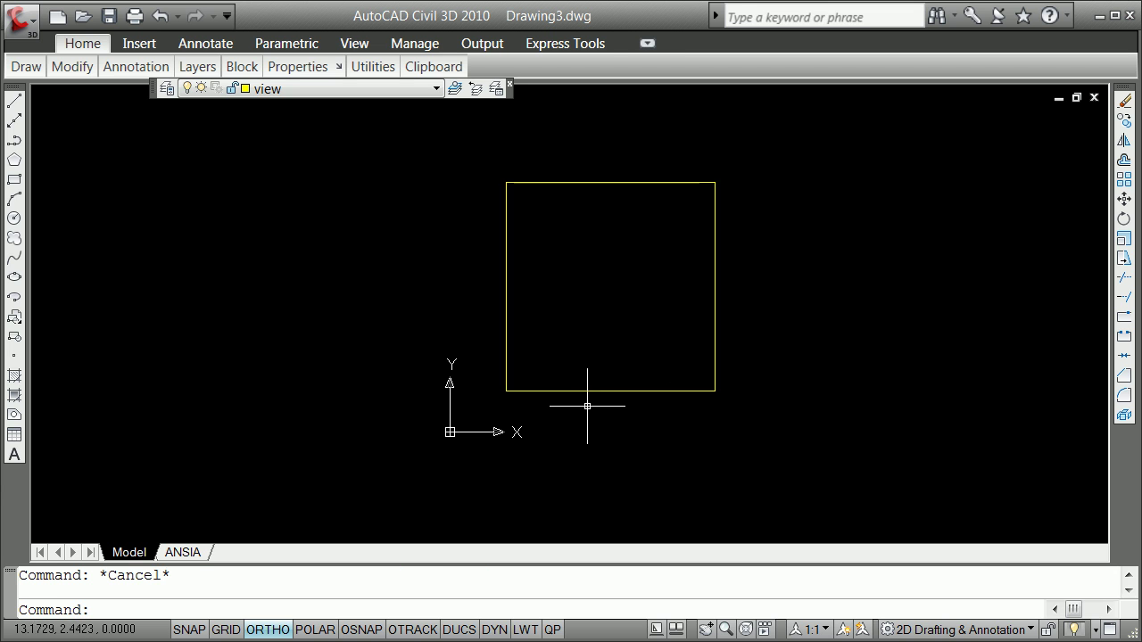
pyautogui.click(508, 281)
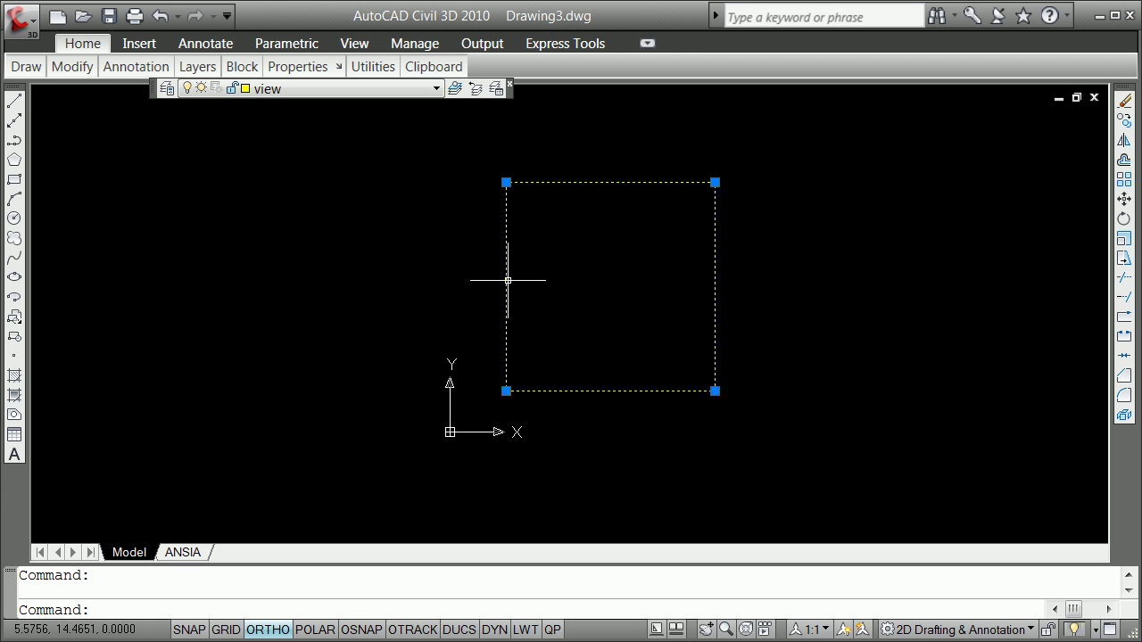
pyautogui.press('Escape')
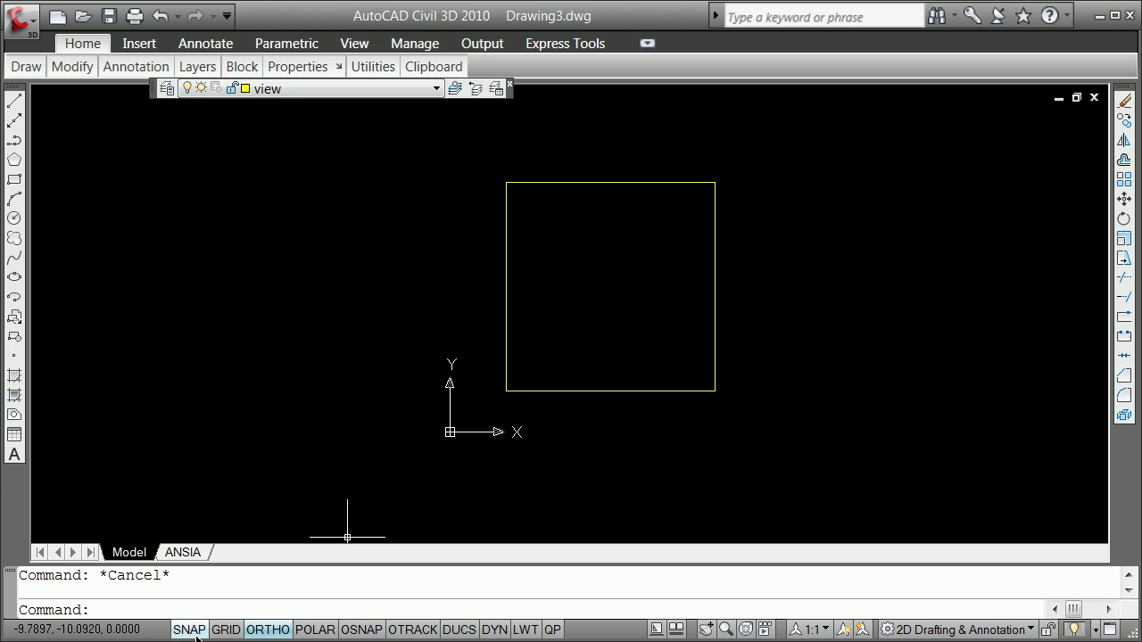
# Turn off Ortho and switch the status bar drafting toggles to text labels
pyautogui.click(267, 630)
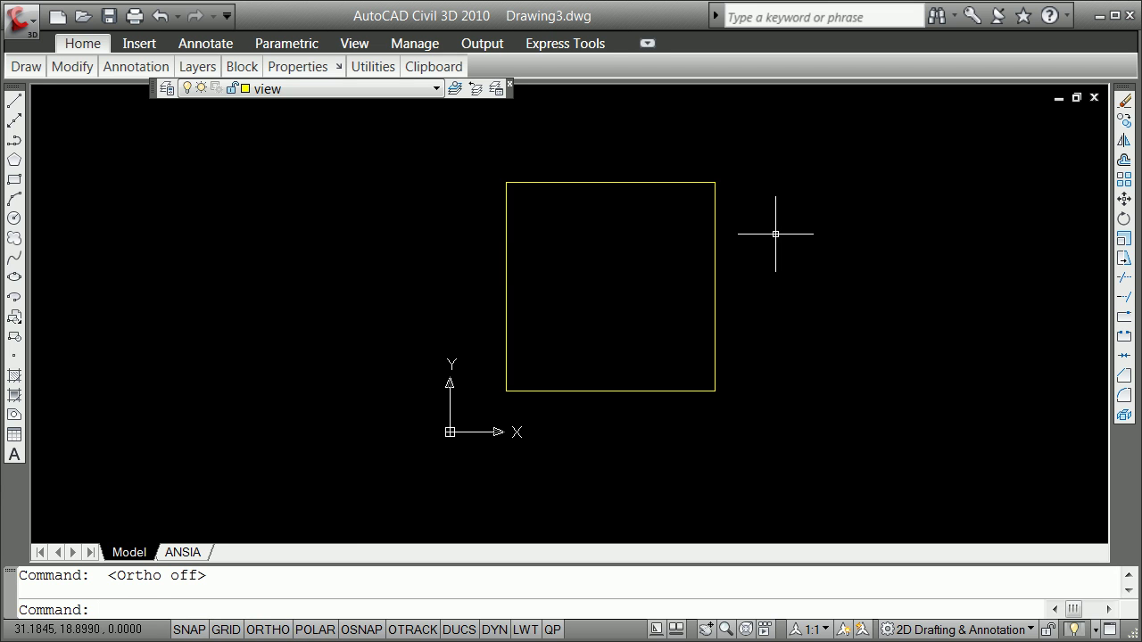
pyautogui.rightClick(314, 630)
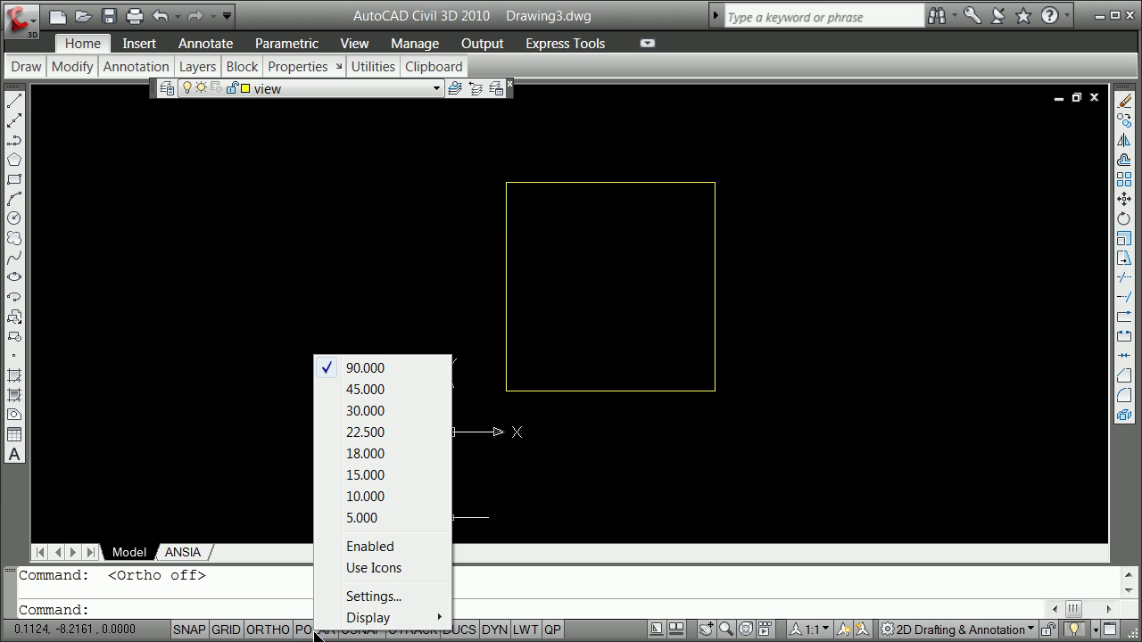
pyautogui.click(369, 568)
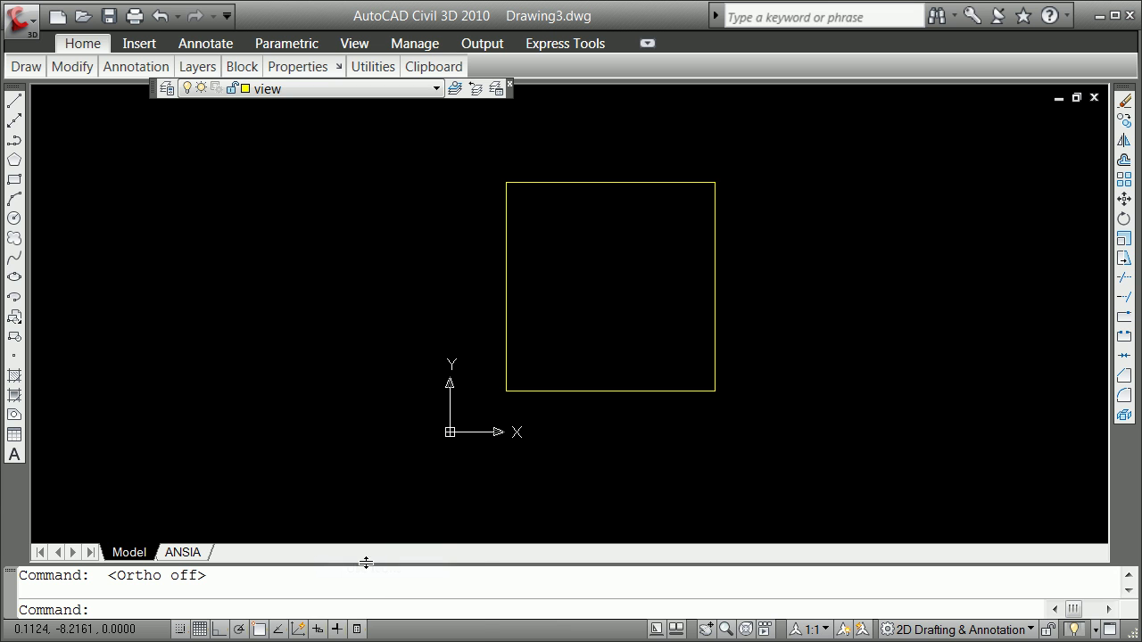
pyautogui.rightClick(276, 630)
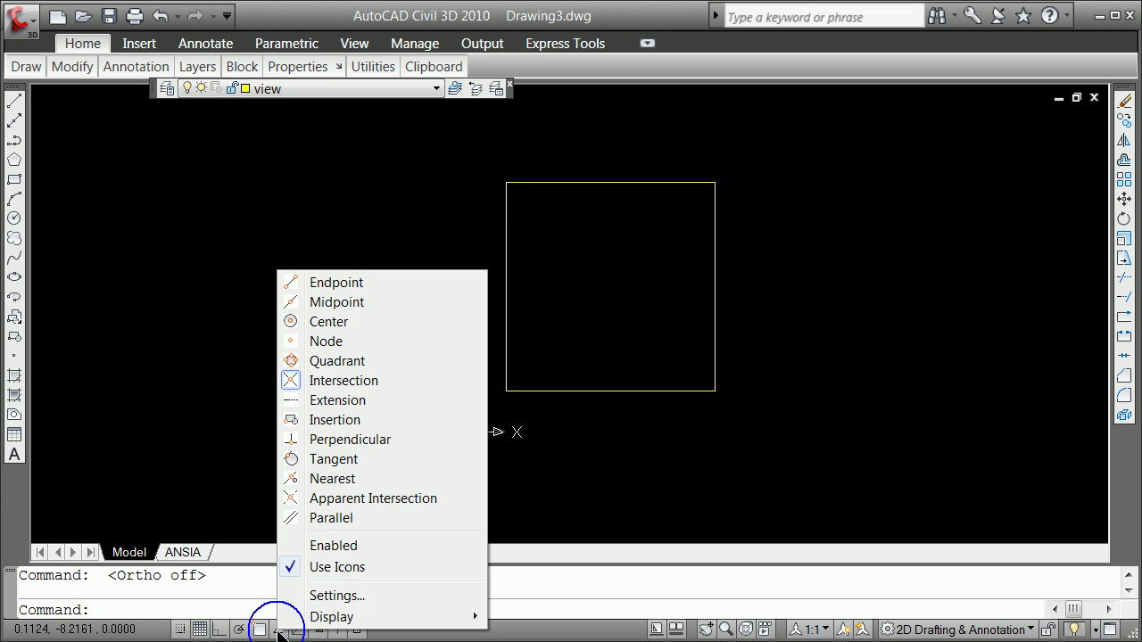
pyautogui.click(338, 565)
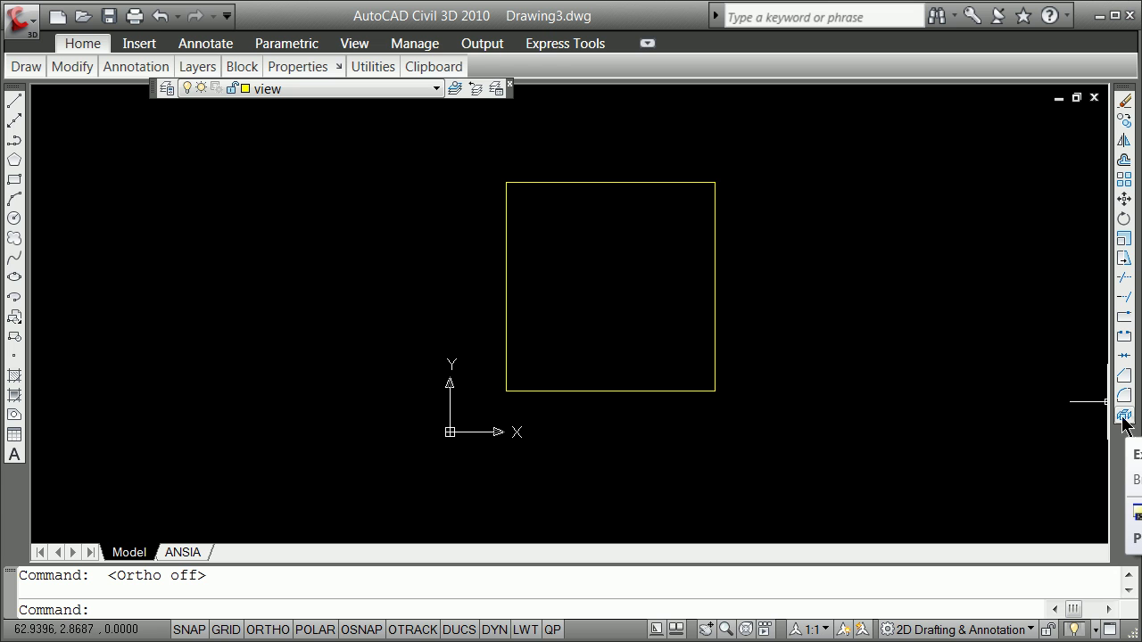
# Explode the square and select each of its four lines to confirm they are separate
pyautogui.click(647, 390)
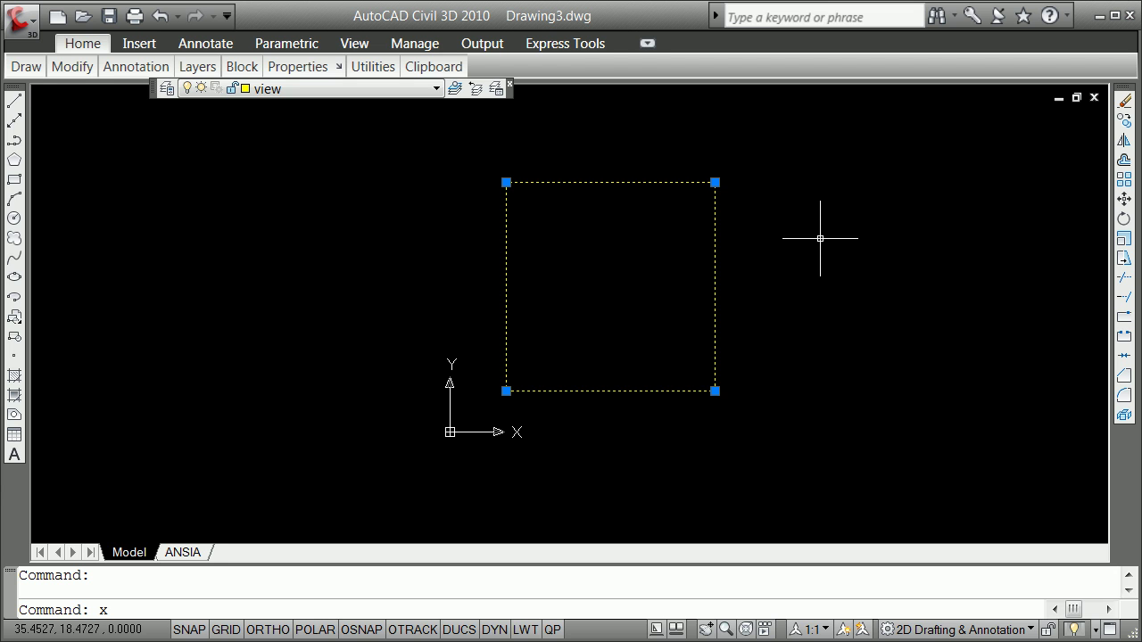
pyautogui.press('Return')
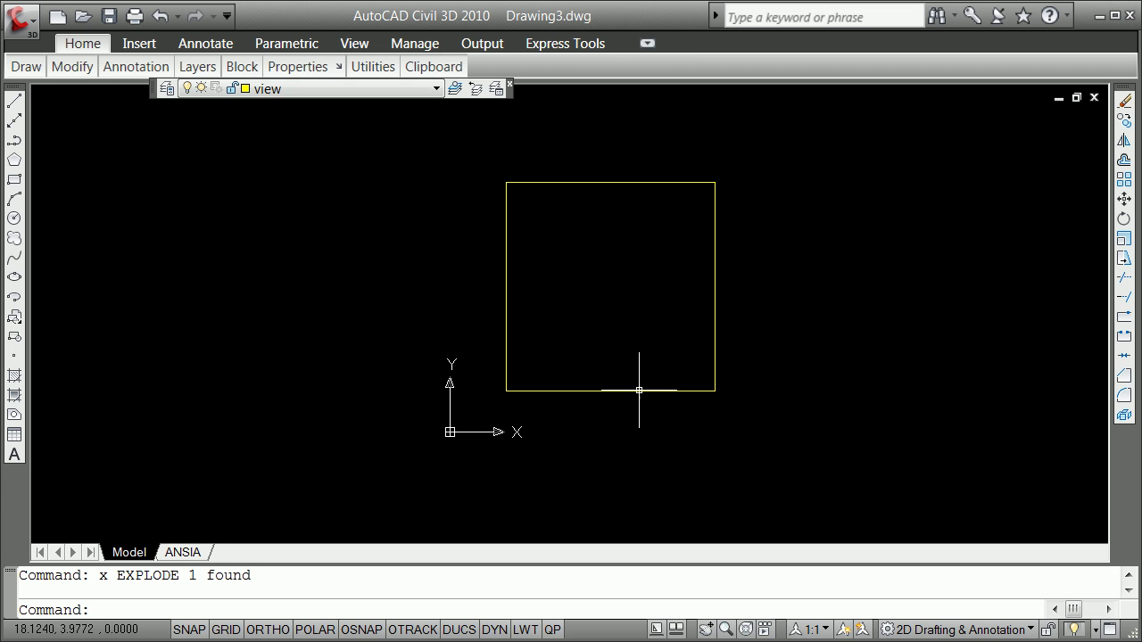
pyautogui.click(633, 390)
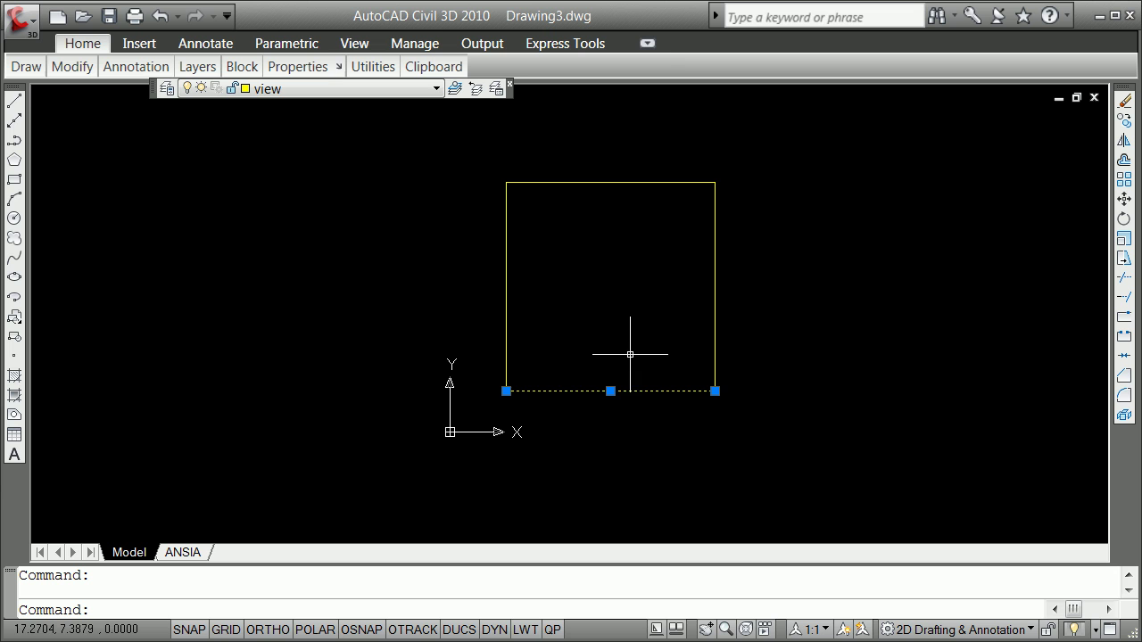
pyautogui.press('Escape')
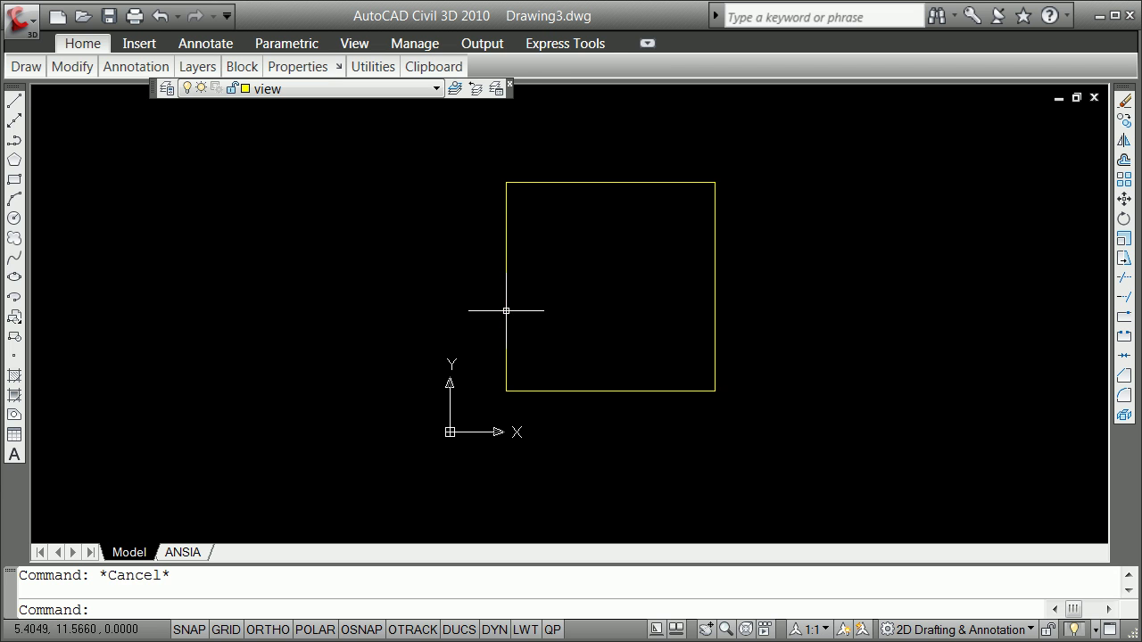
pyautogui.click(507, 311)
pyautogui.press('Escape')
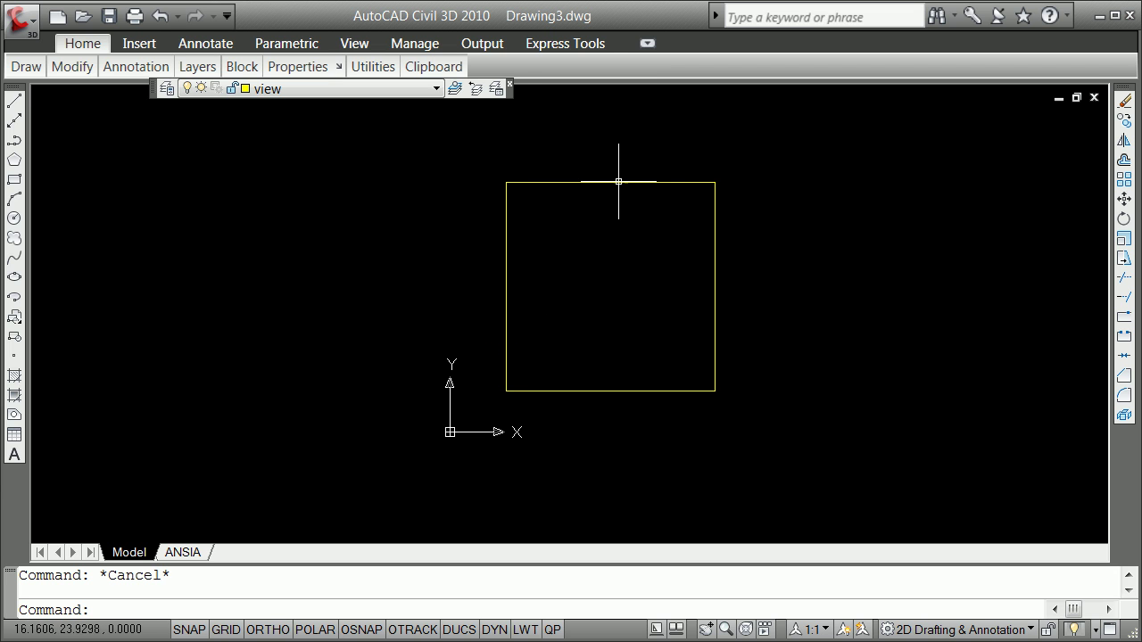
pyautogui.click(622, 183)
pyautogui.press('Escape')
pyautogui.click(715, 248)
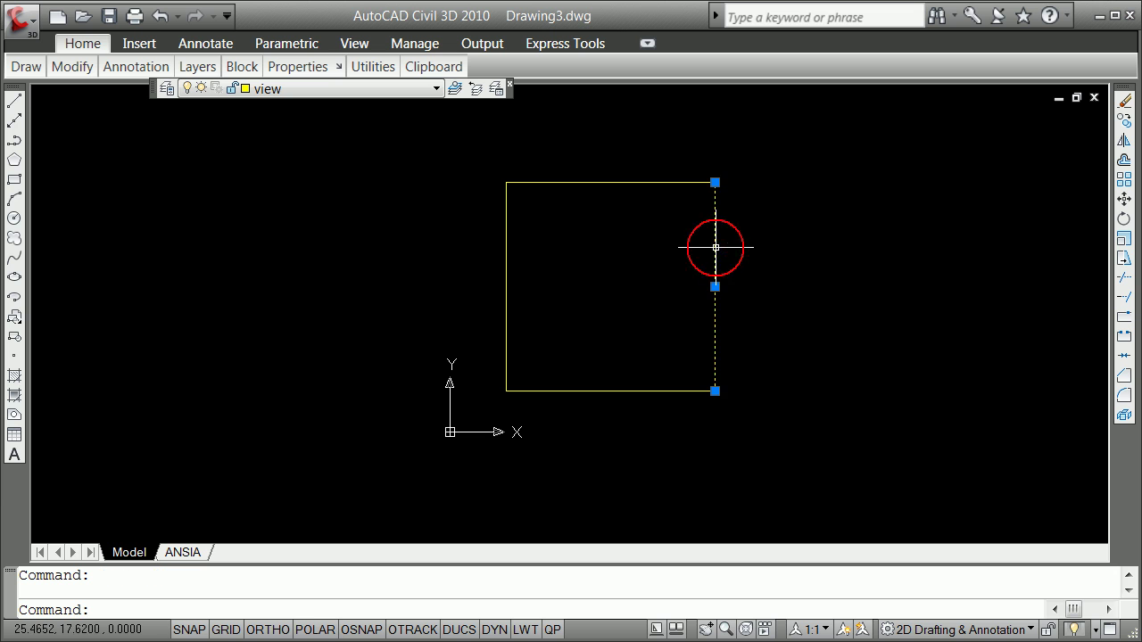
pyautogui.press('Escape')
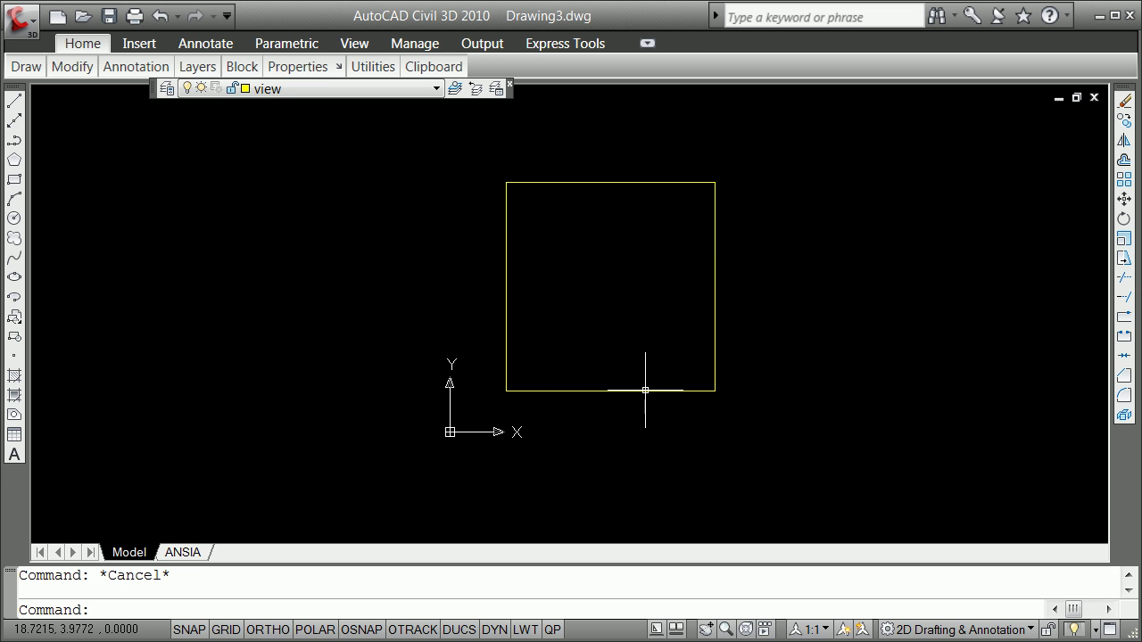
# List the bottom line to confirm its 20.0000 length, then close the text window
pyautogui.click(657, 393)
pyautogui.write('li')
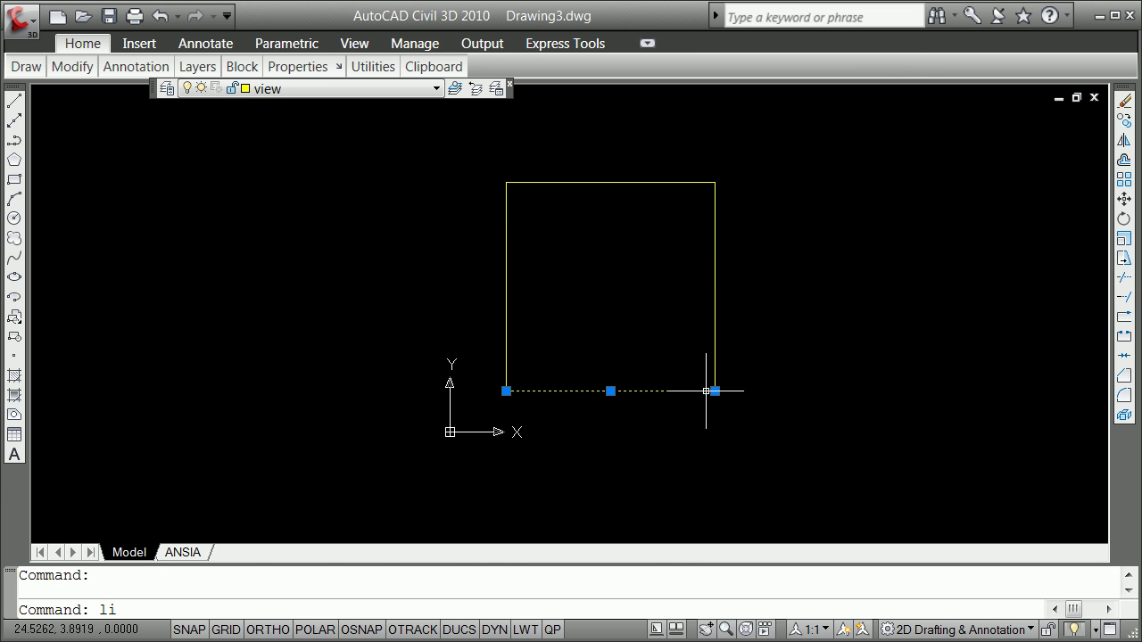
pyautogui.press('Return')
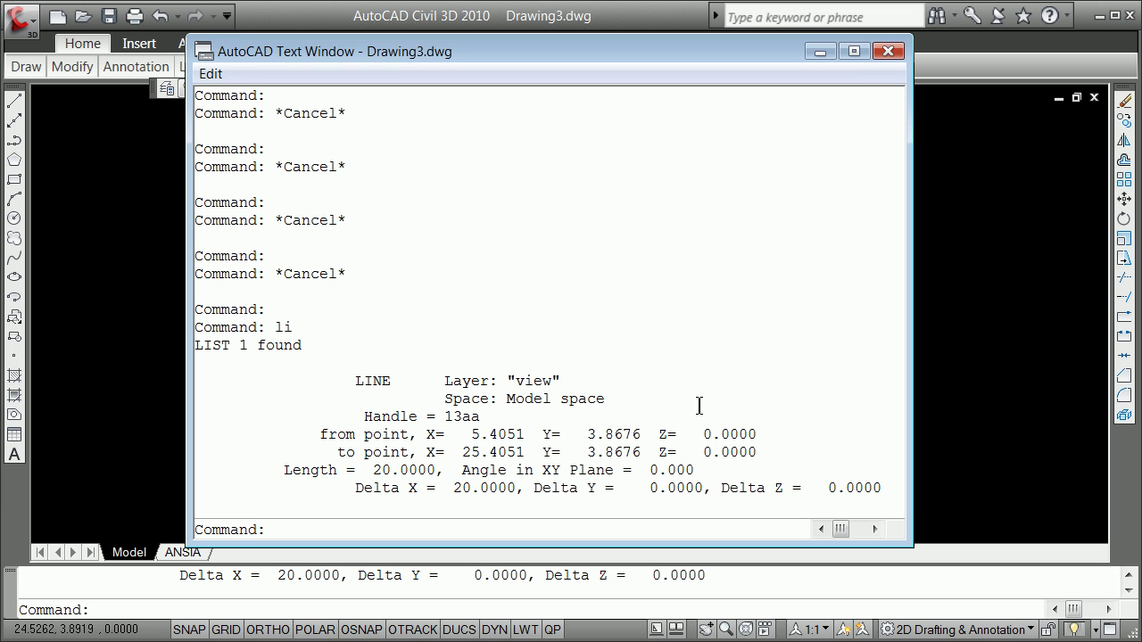
pyautogui.click(884, 49)
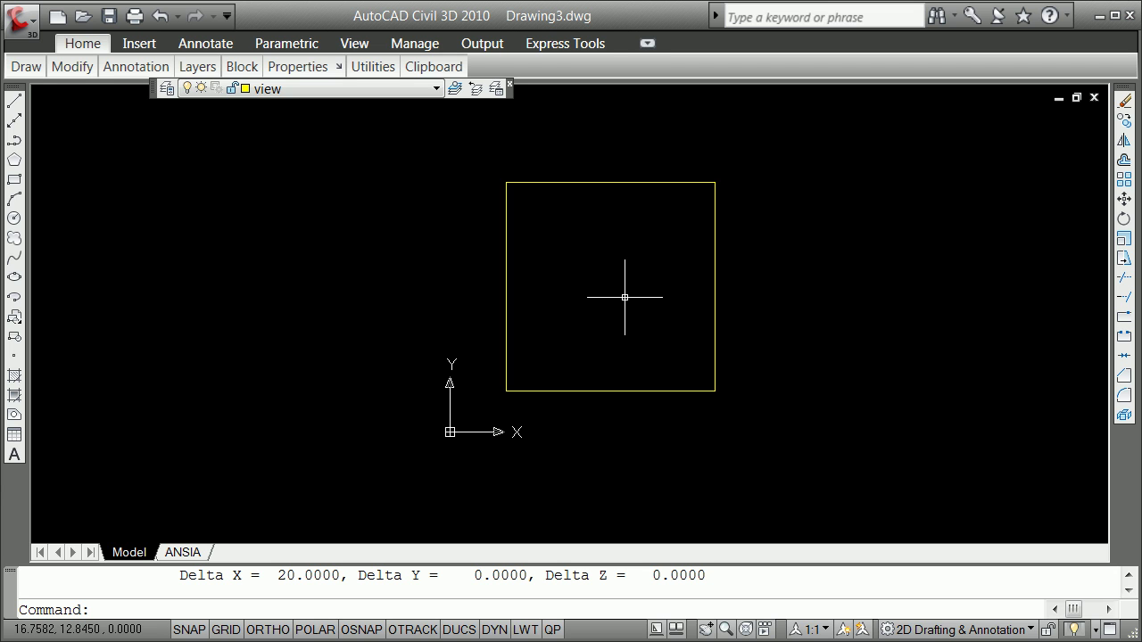
# Start -VIEW with the Window option and name the new view plotview
pyautogui.write('-v')
pyautogui.press('Return')
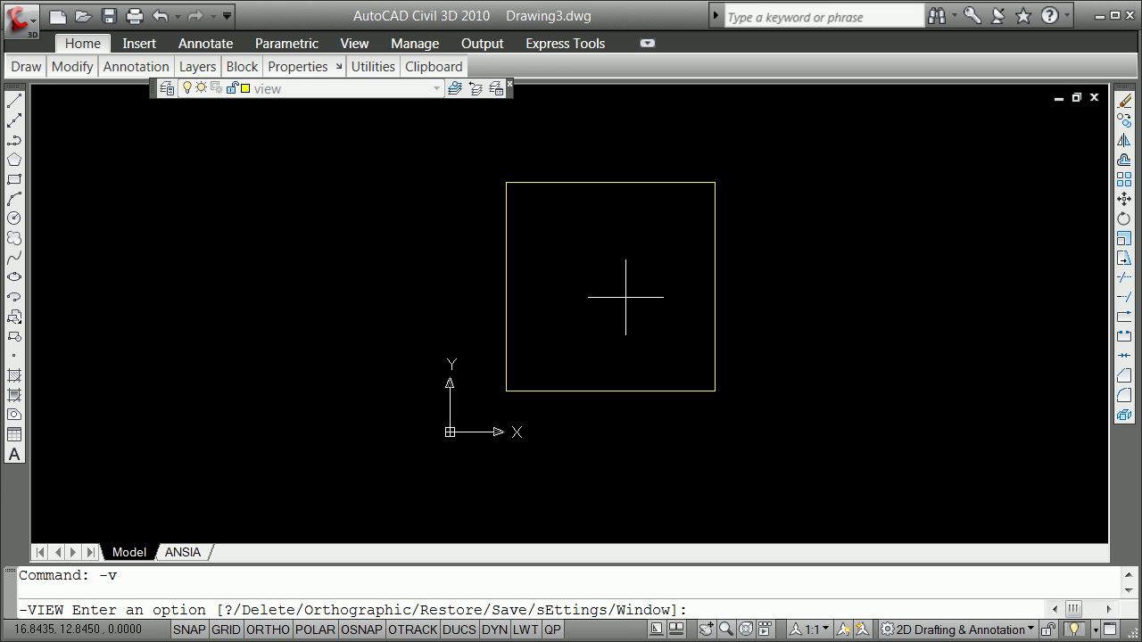
pyautogui.press('Return')
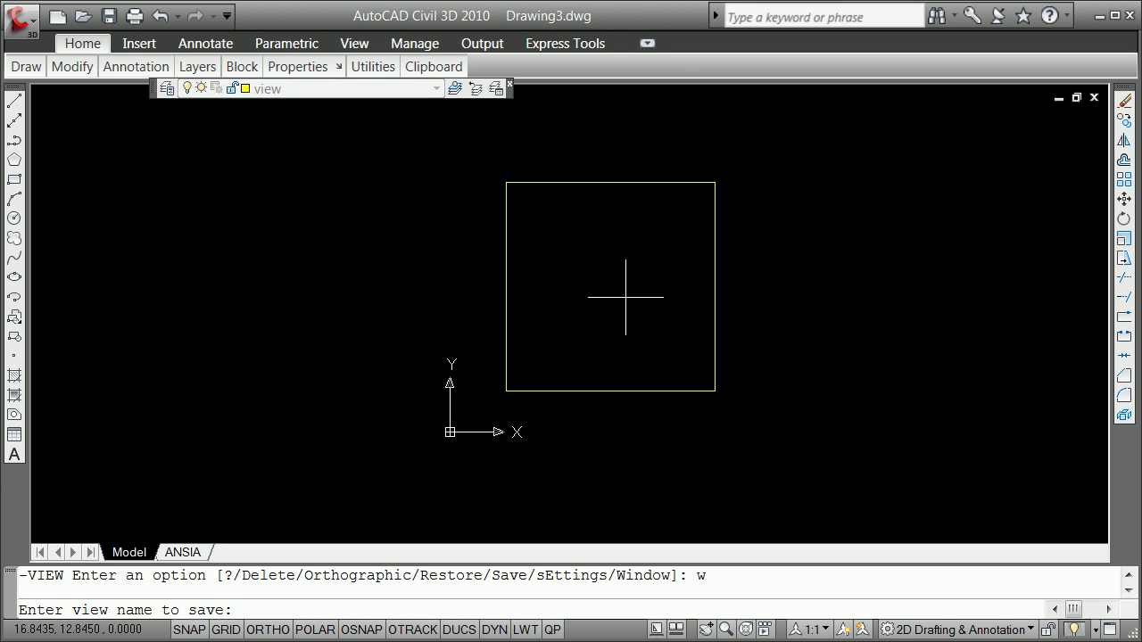
pyautogui.write('plotview')
pyautogui.press('Return')
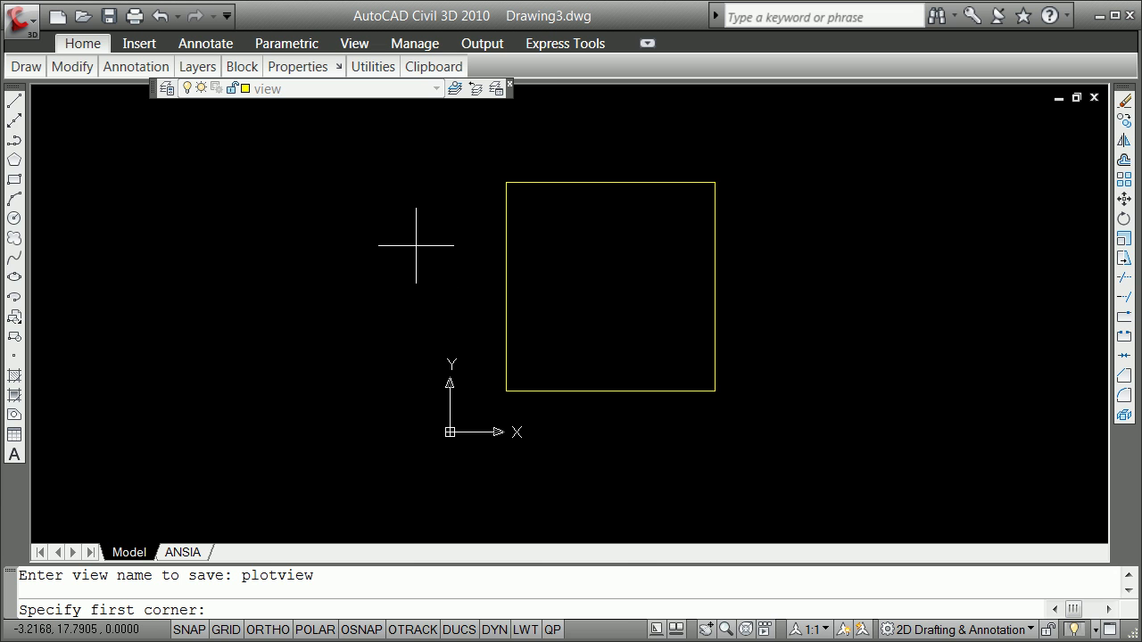
# Snap the view window's corners to the square's bottom-left and top-right endpoints
pyautogui.keyDown('shift'); pyautogui.rightClick(416, 247); pyautogui.keyUp('shift')
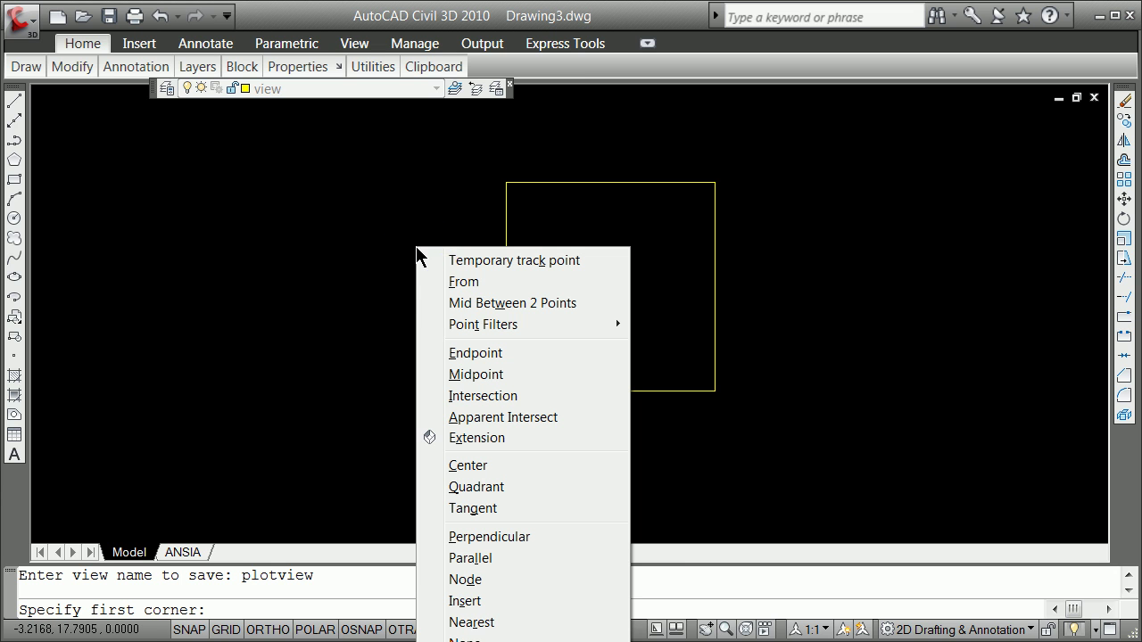
pyautogui.click(501, 354)
pyautogui.click(512, 392)
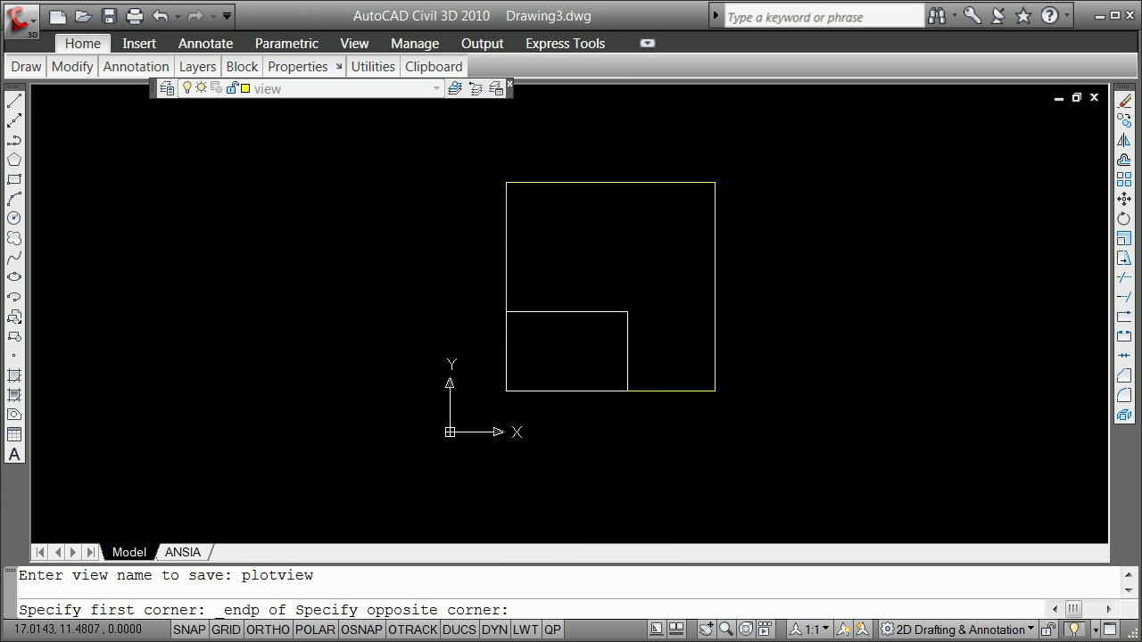
pyautogui.keyDown('shift'); pyautogui.rightClick(637, 294); pyautogui.keyUp('shift')
pyautogui.click(686, 399)
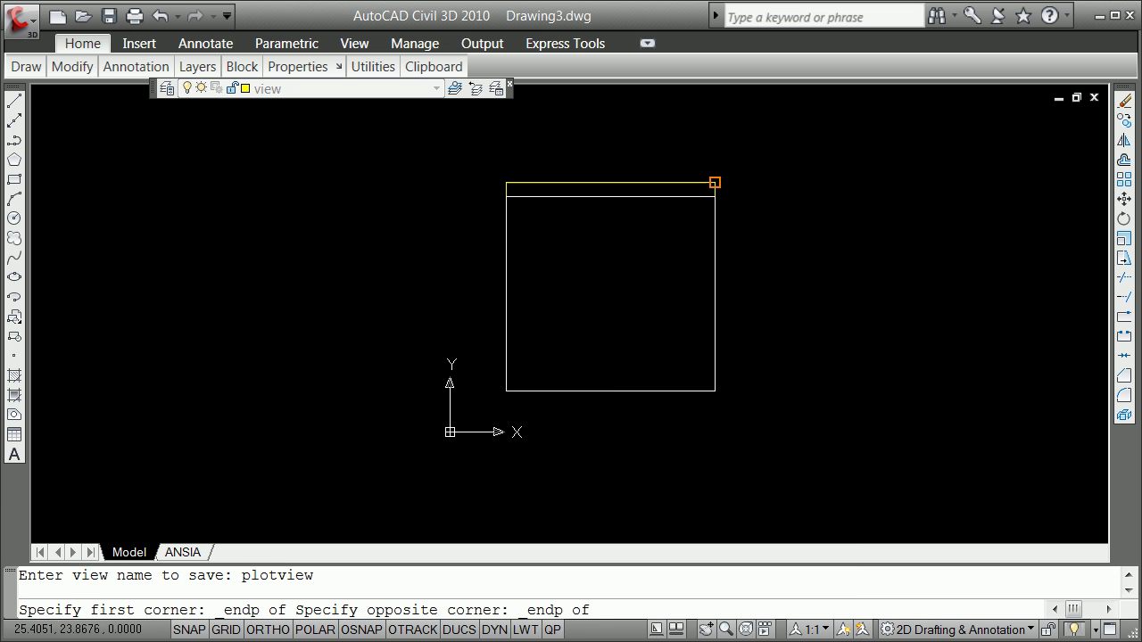
pyautogui.click(715, 182)
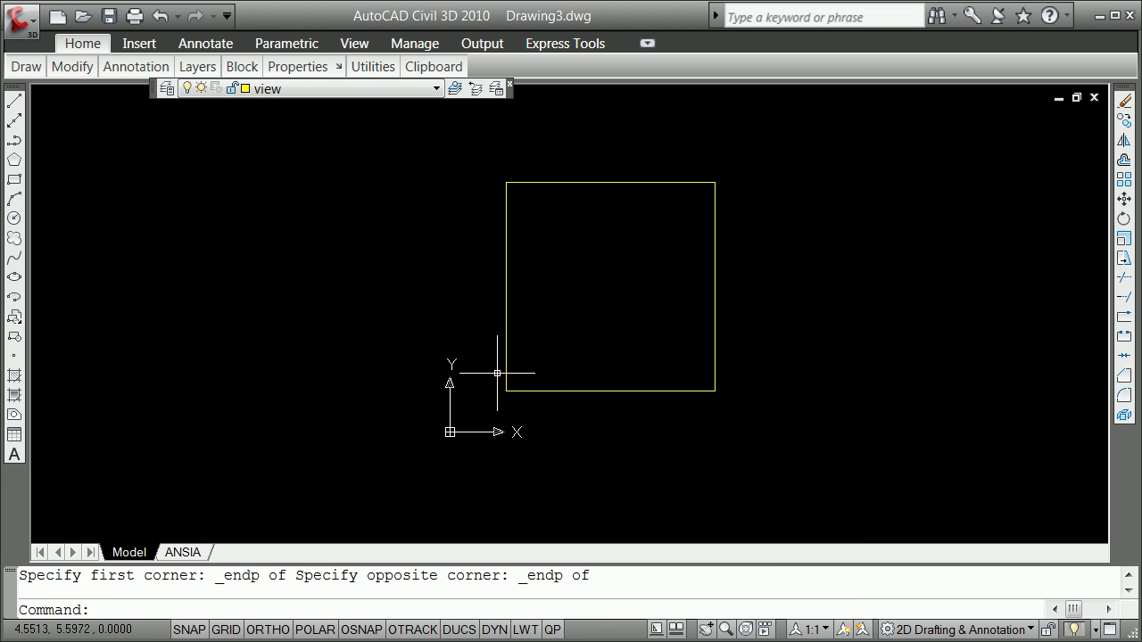
pyautogui.scroll(-3, 502, 366)
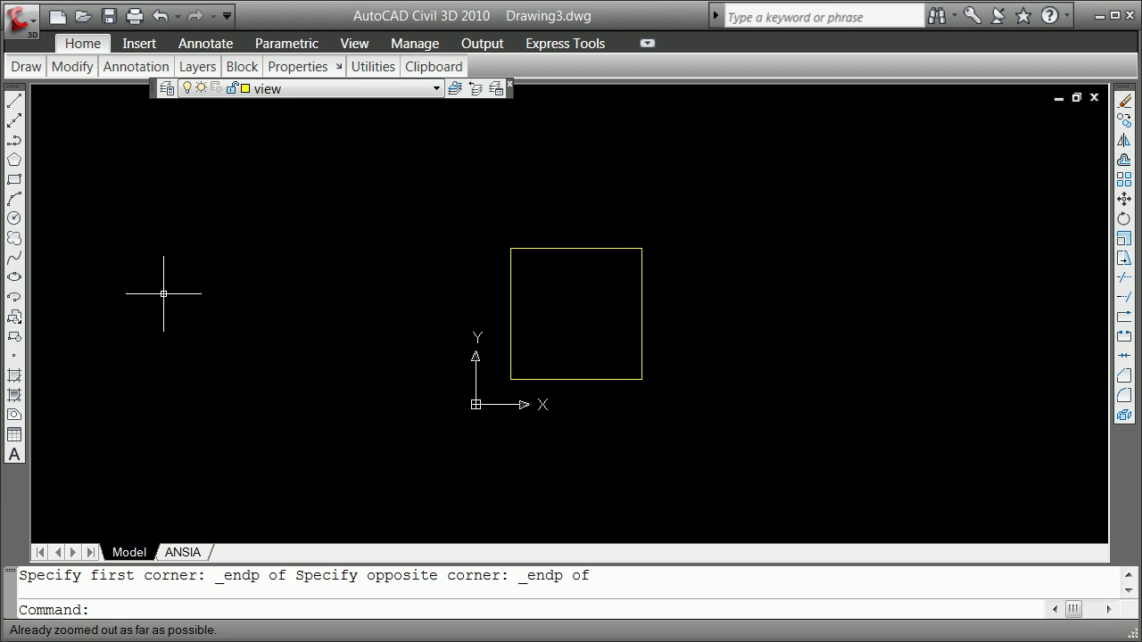
pyautogui.scroll(2, 339, 292)
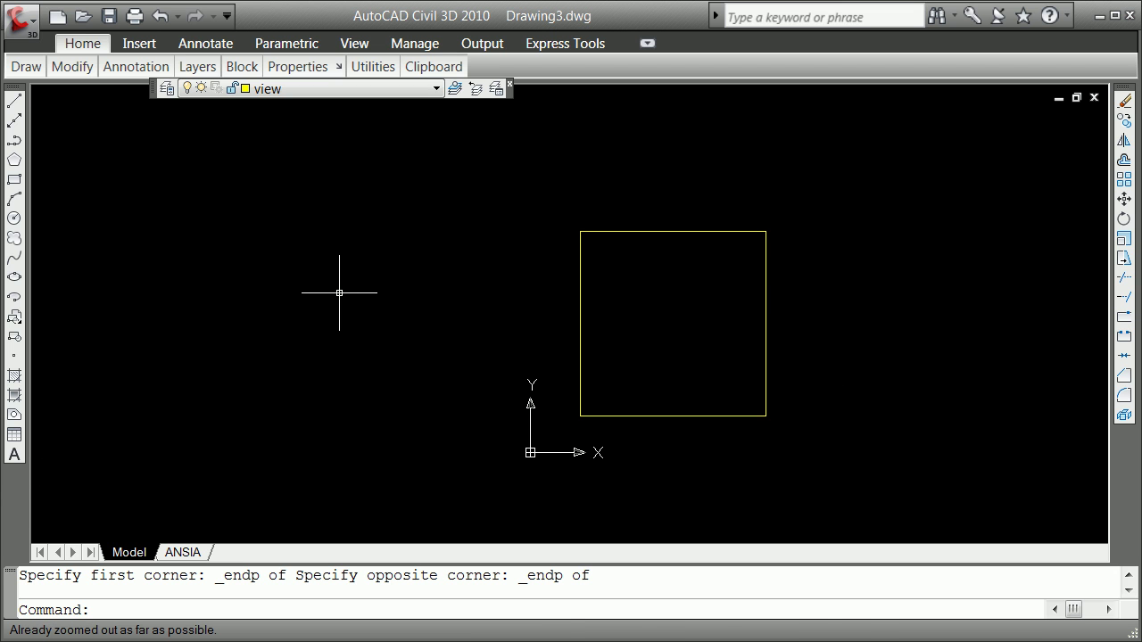
# Set plotview as the current view in the View Manager
pyautogui.write('v')
pyautogui.press('Return')
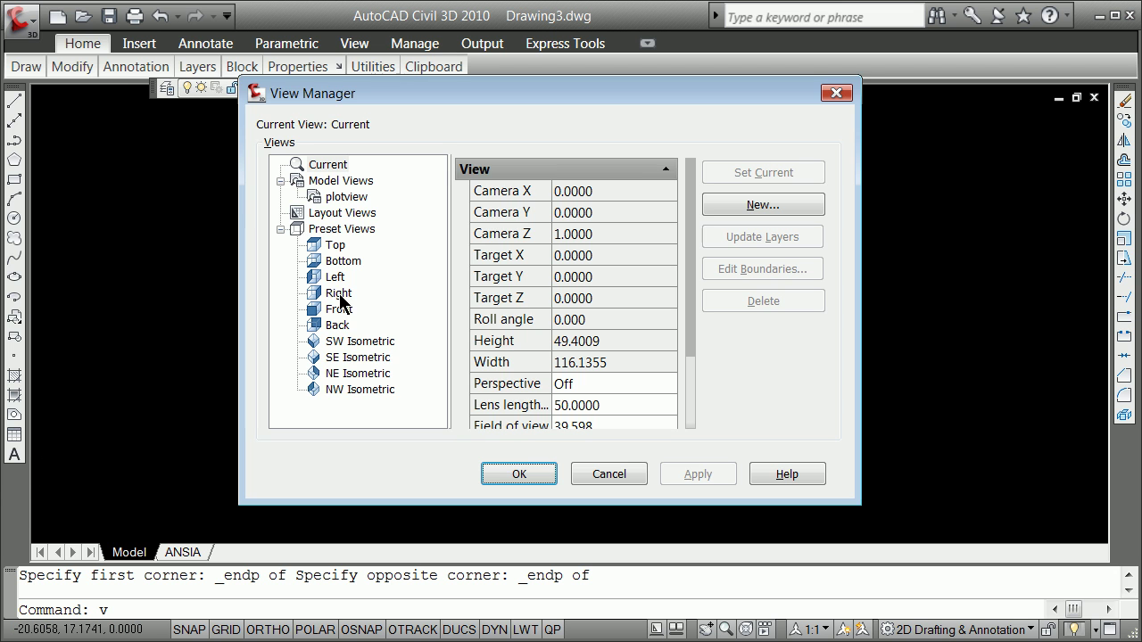
pyautogui.click(347, 196)
pyautogui.click(760, 172)
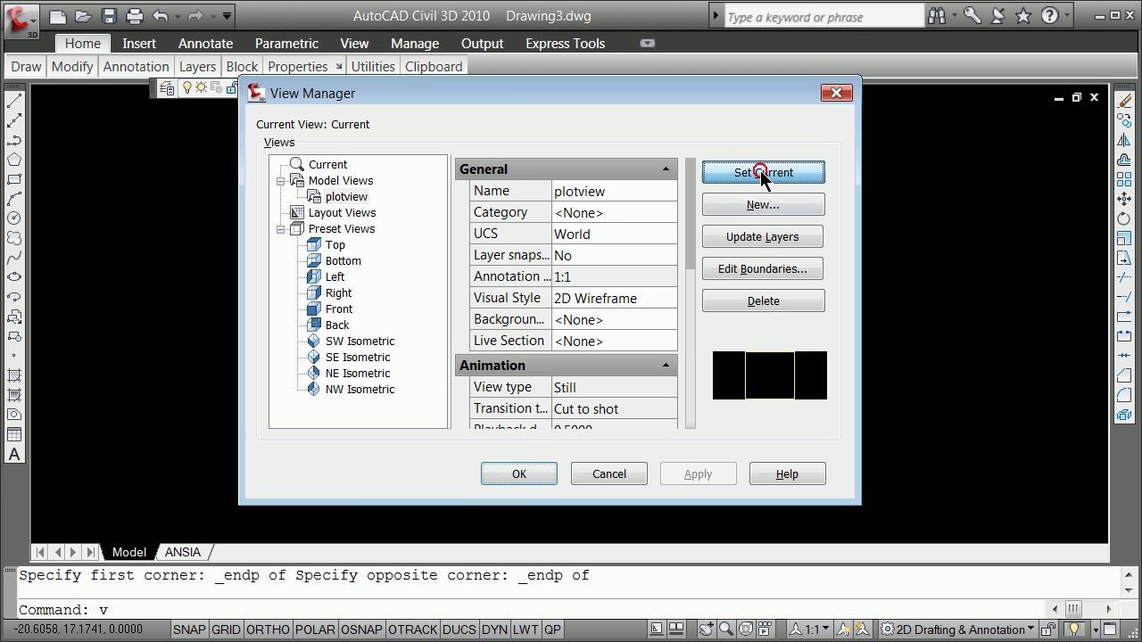
pyautogui.click(526, 473)
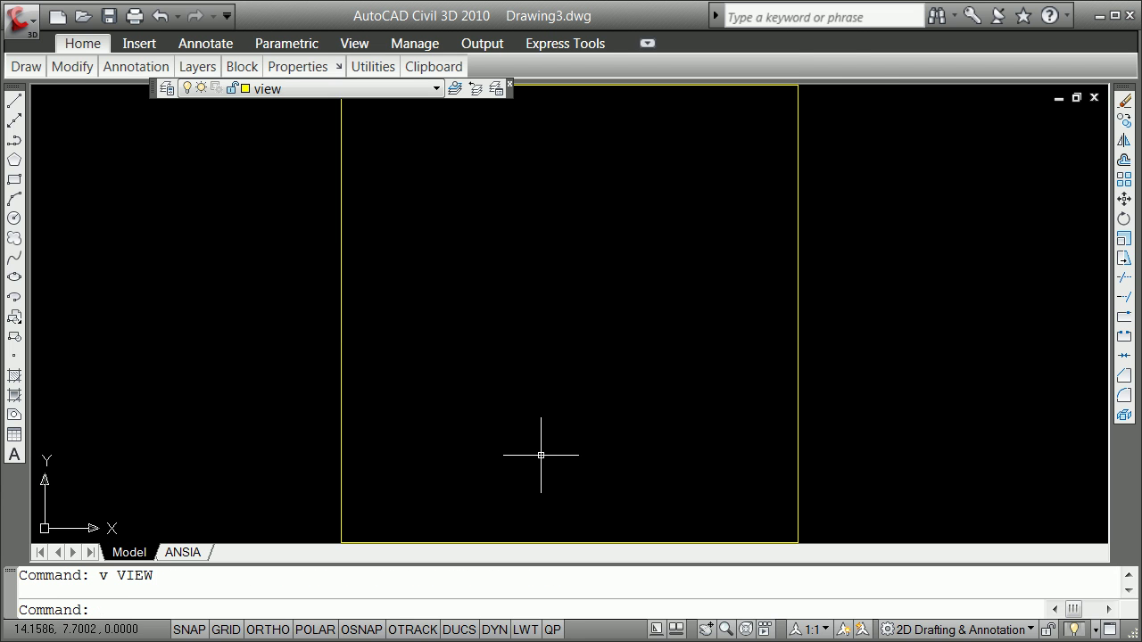
pyautogui.scroll(-3, 540, 453)
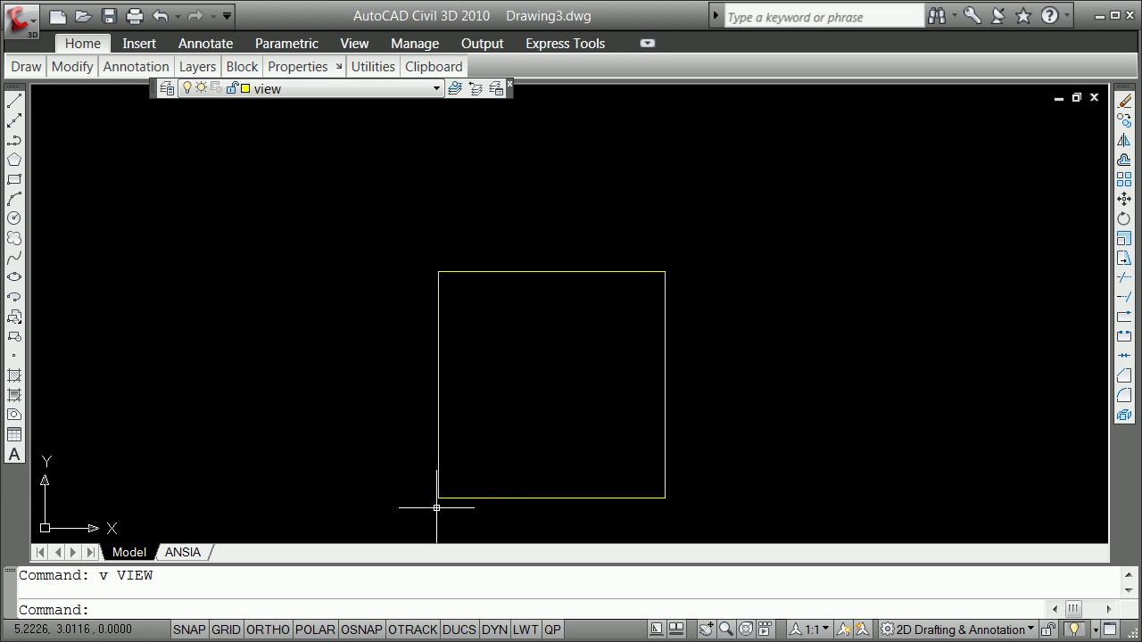
# Offset the square's bottom and left edges 2 units inward
pyautogui.press('Return')
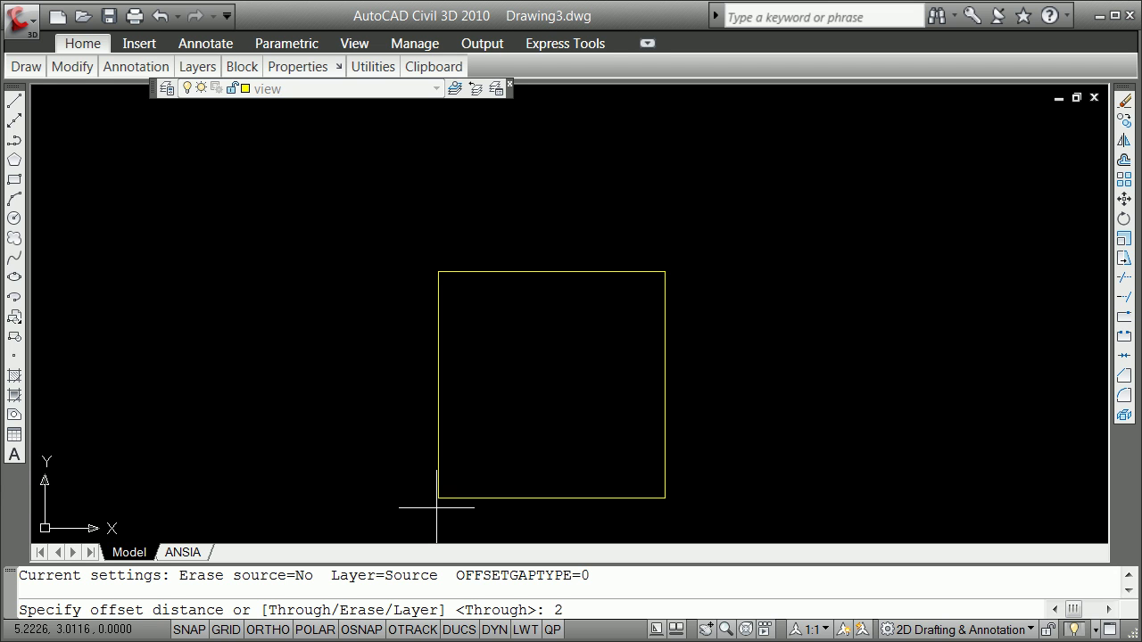
pyautogui.press('Return')
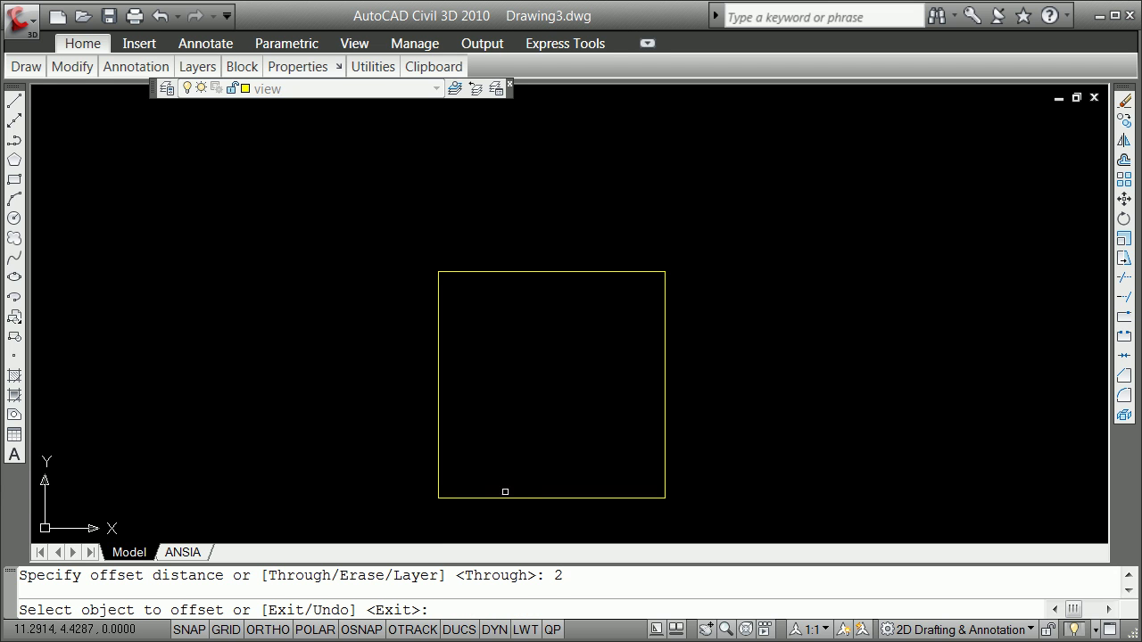
pyautogui.click(511, 497)
pyautogui.click(482, 459)
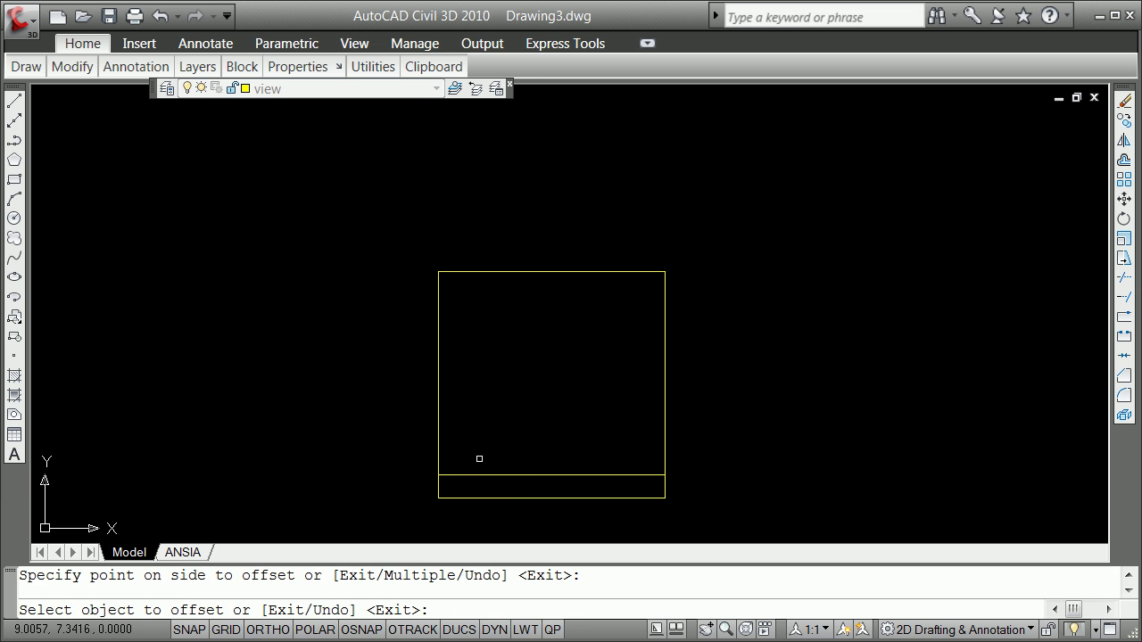
pyautogui.click(438, 447)
pyautogui.click(460, 441)
pyautogui.press('Return')
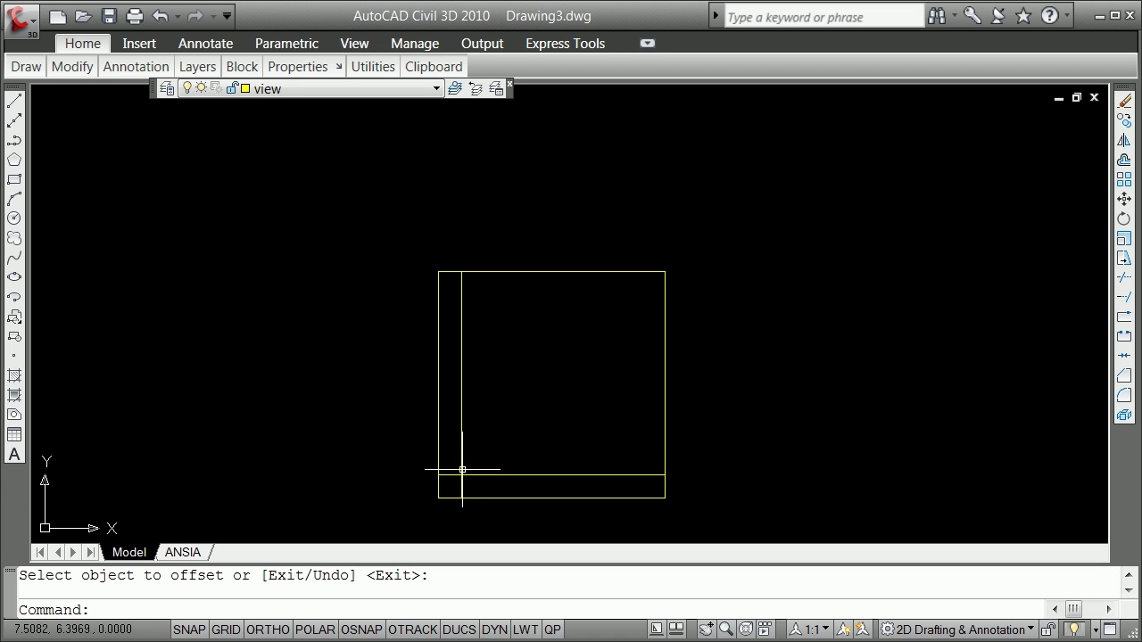
# Fillet the inner bottom line and inner vertical line into a clean corner
pyautogui.write('f')
pyautogui.press('Return')
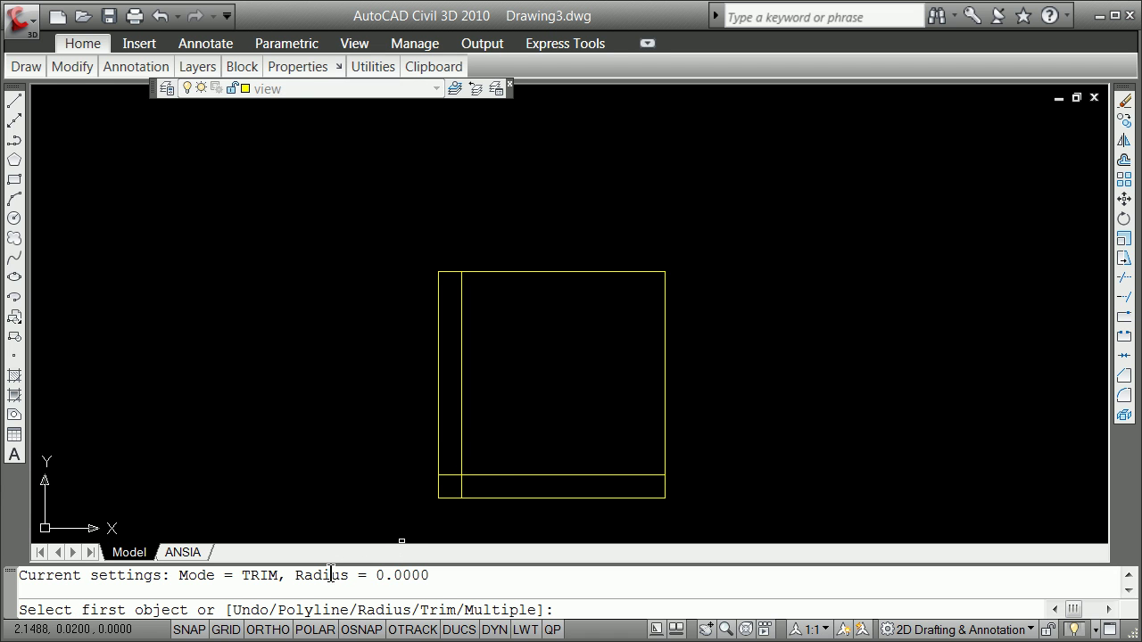
pyautogui.click(497, 474)
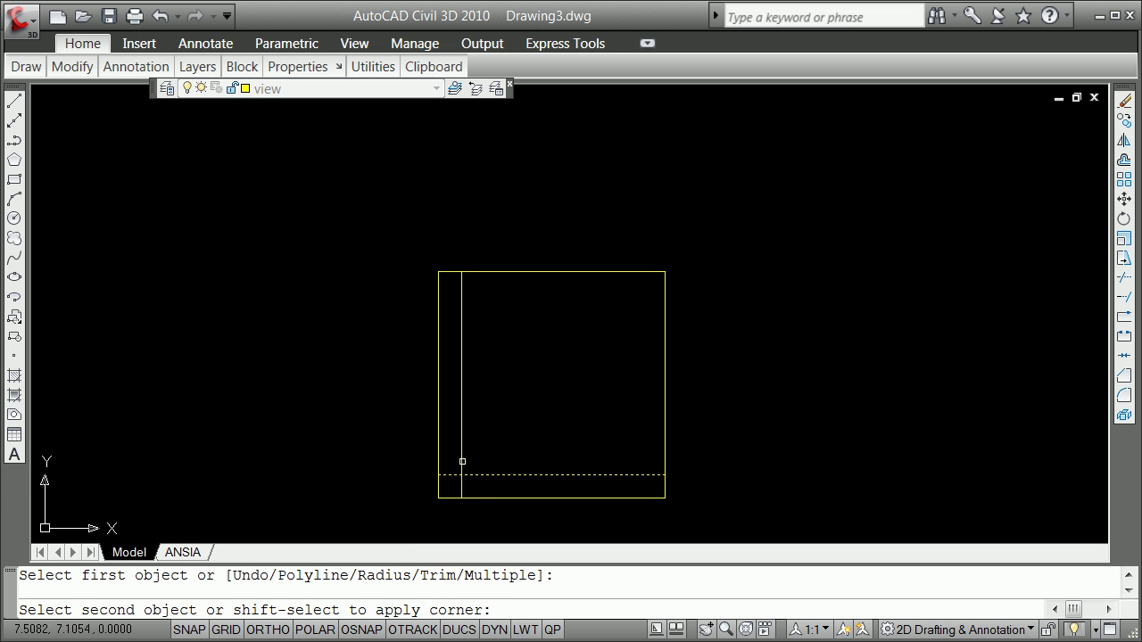
pyautogui.click(459, 461)
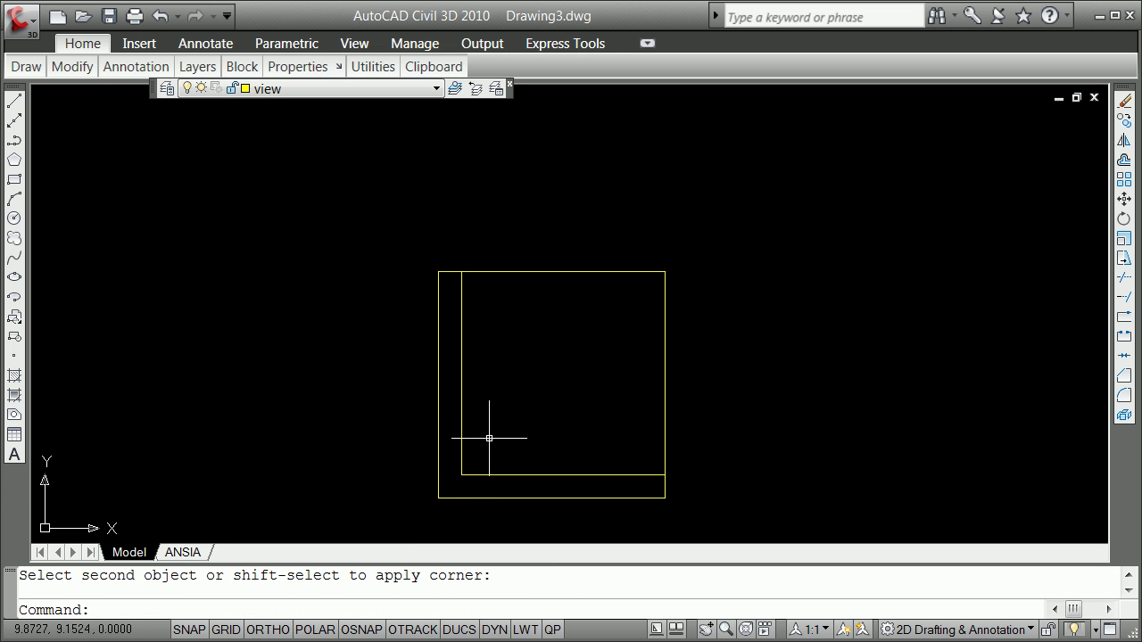
pyautogui.press('Return')
pyautogui.press('Return')
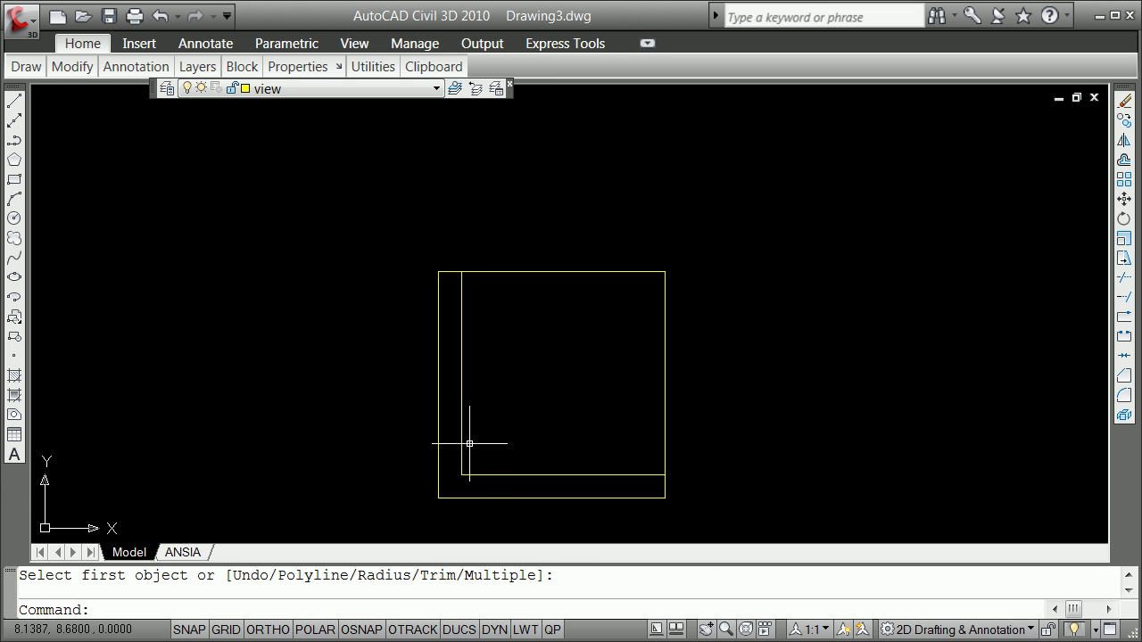
# Offset the inner vertical line 5.5 units to the right, then turn on Quick Properties
pyautogui.press('Return')
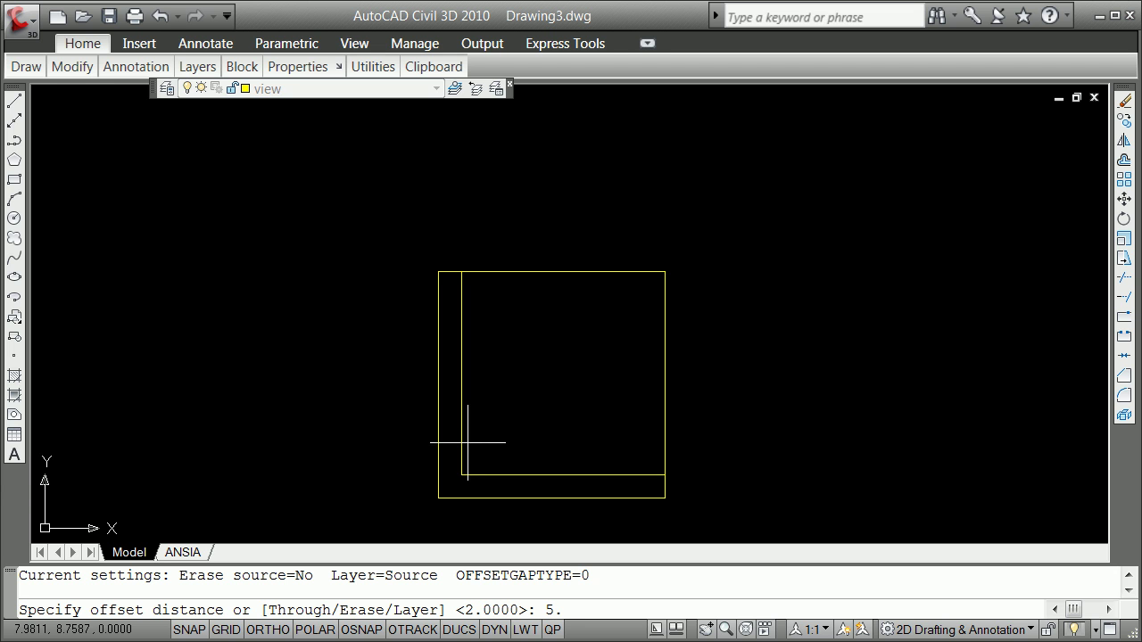
pyautogui.press('Return')
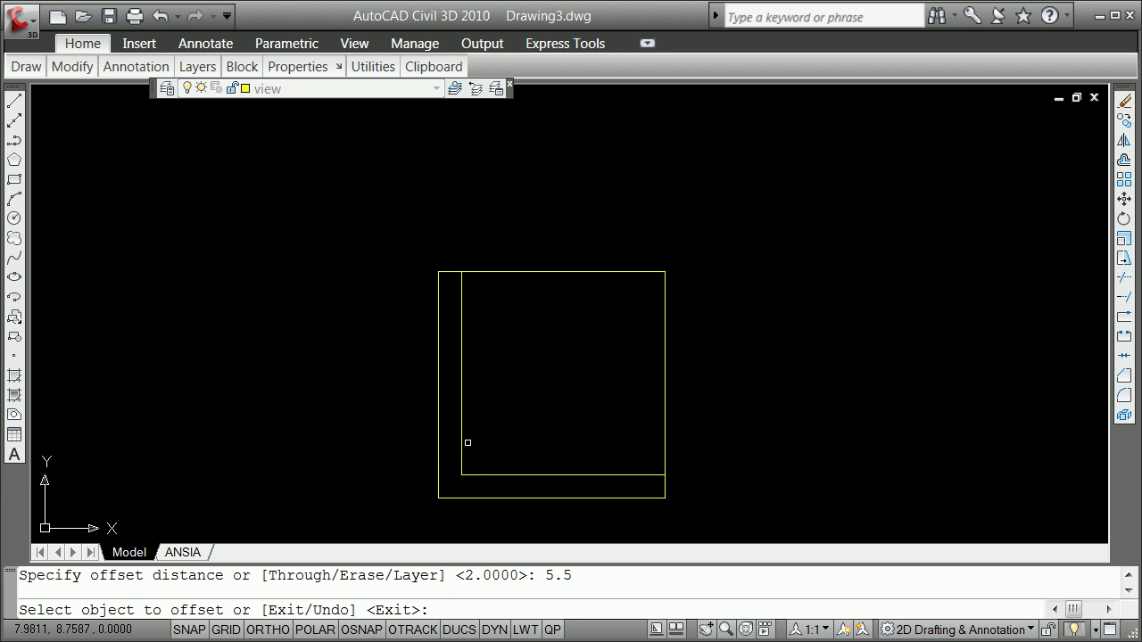
pyautogui.click(460, 431)
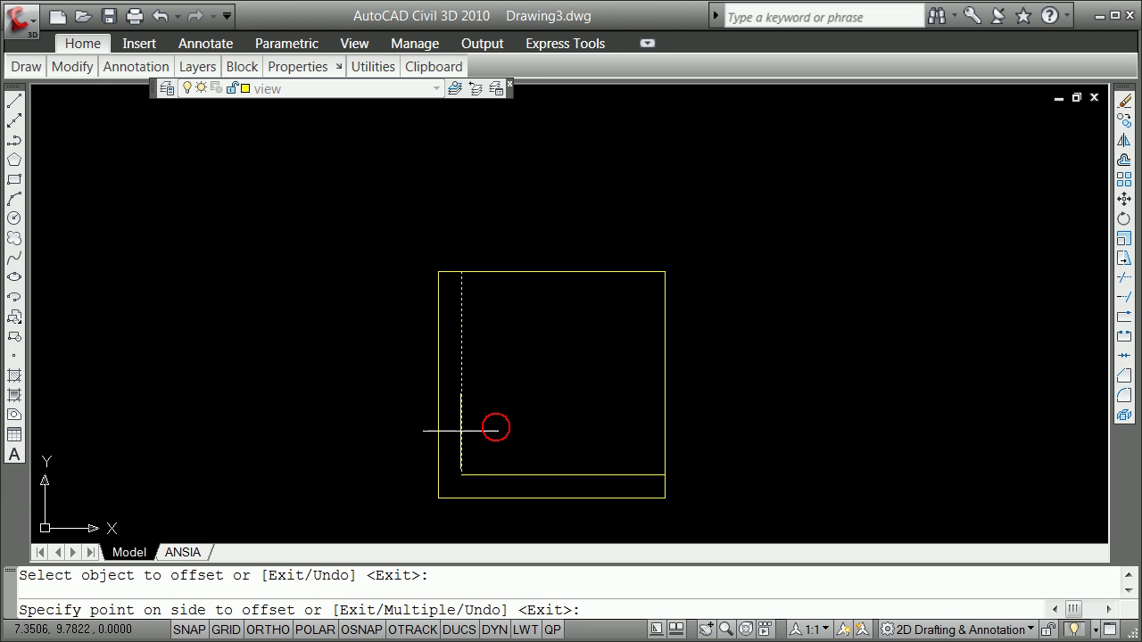
pyautogui.click(536, 420)
pyautogui.press('Return')
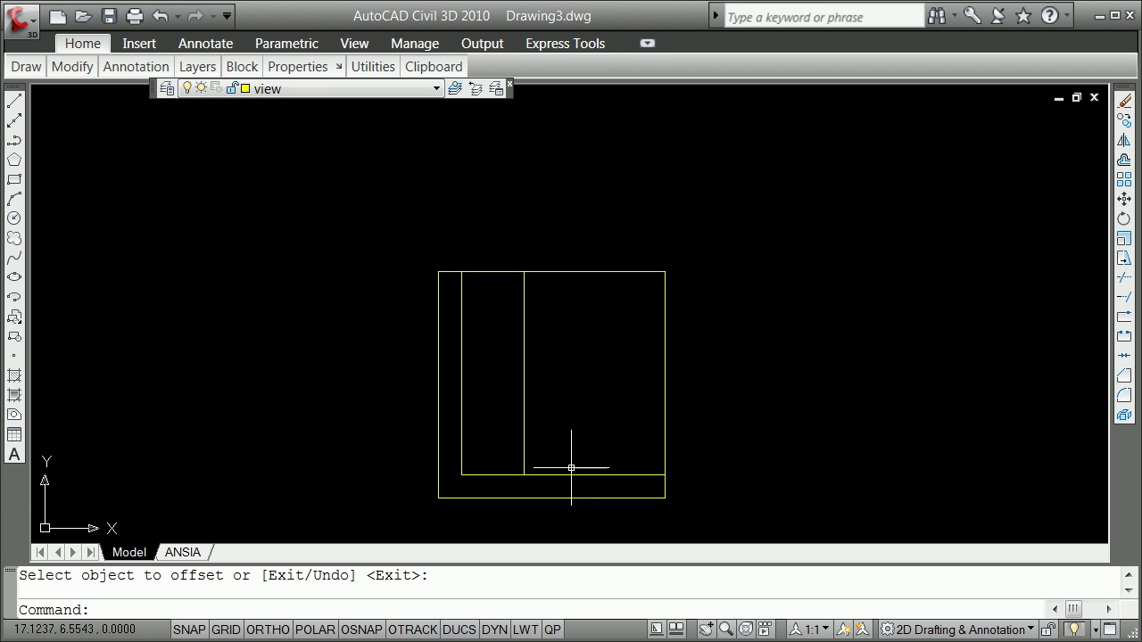
pyautogui.click(557, 630)
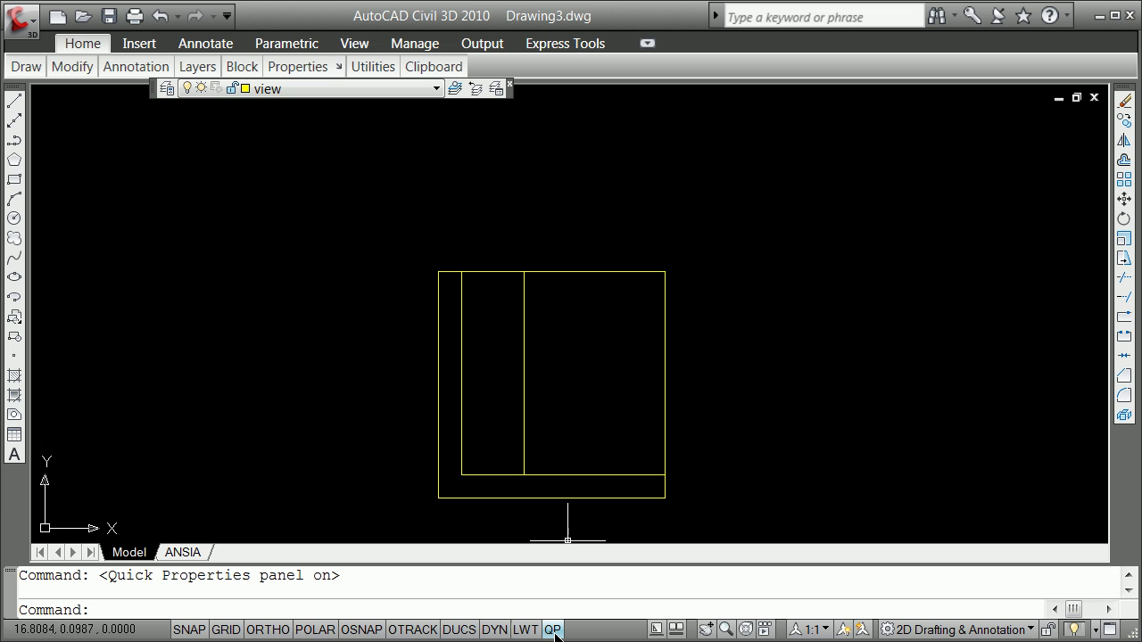
# Put the inner bottom and vertical lines on the object layer, dismissing the layer-off warning
pyautogui.click(564, 472)
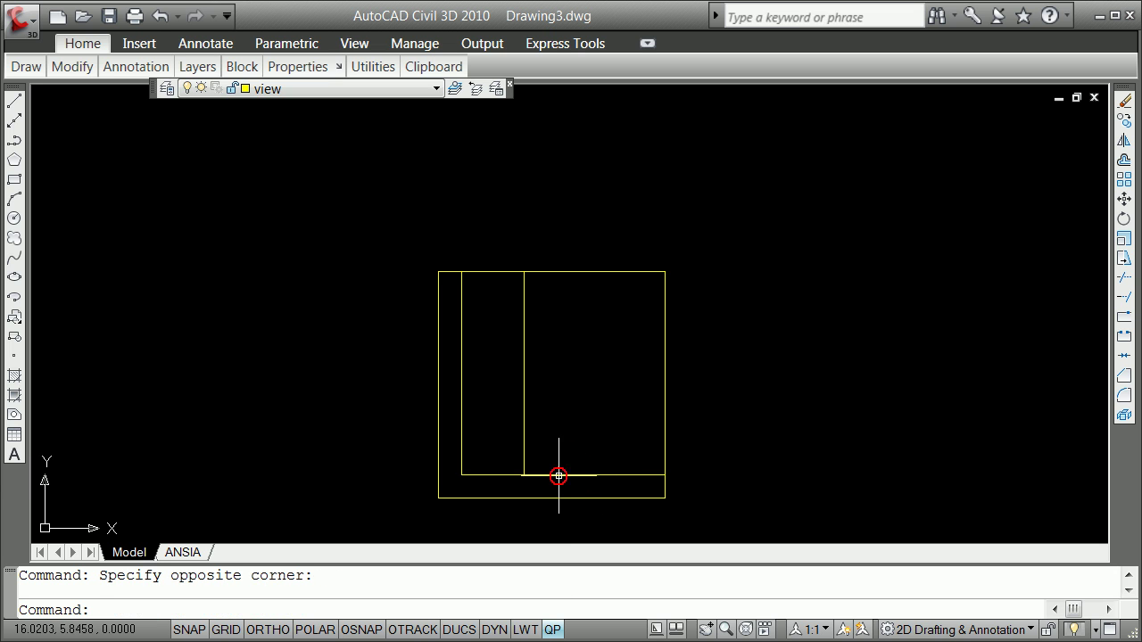
pyautogui.click(564, 472)
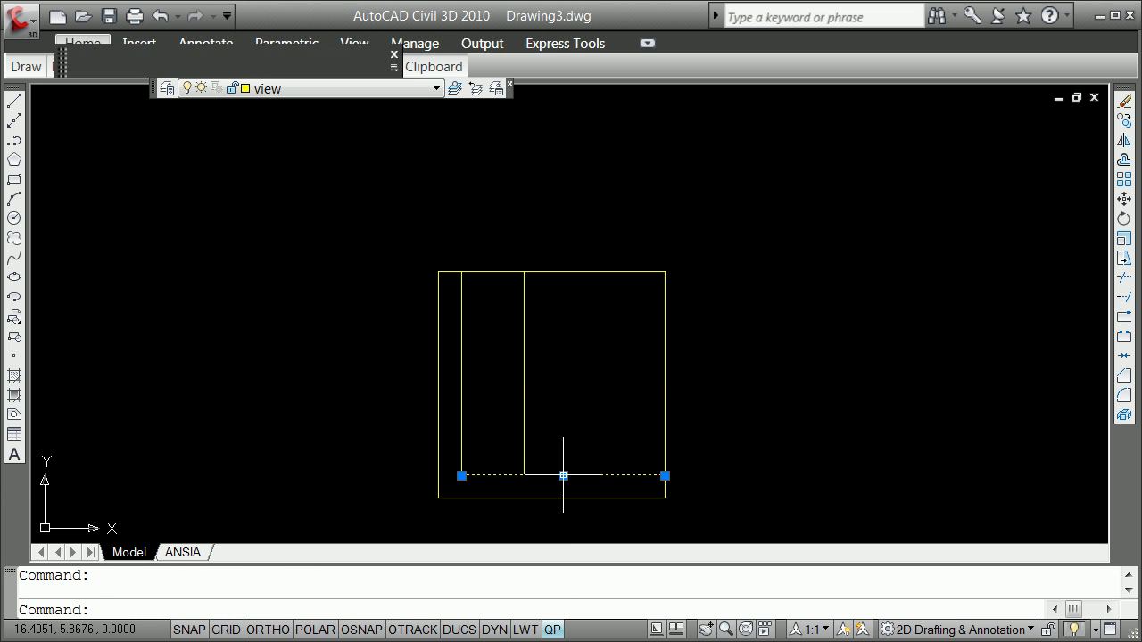
pyautogui.click(461, 413)
pyautogui.moveTo(632, 287)
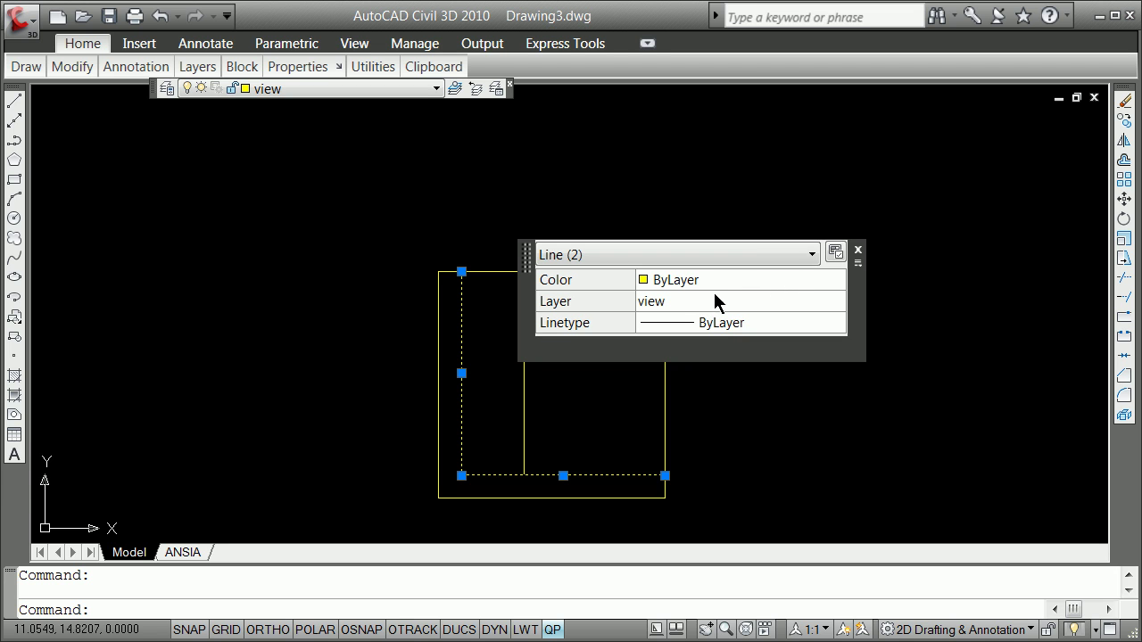
pyautogui.click(722, 305)
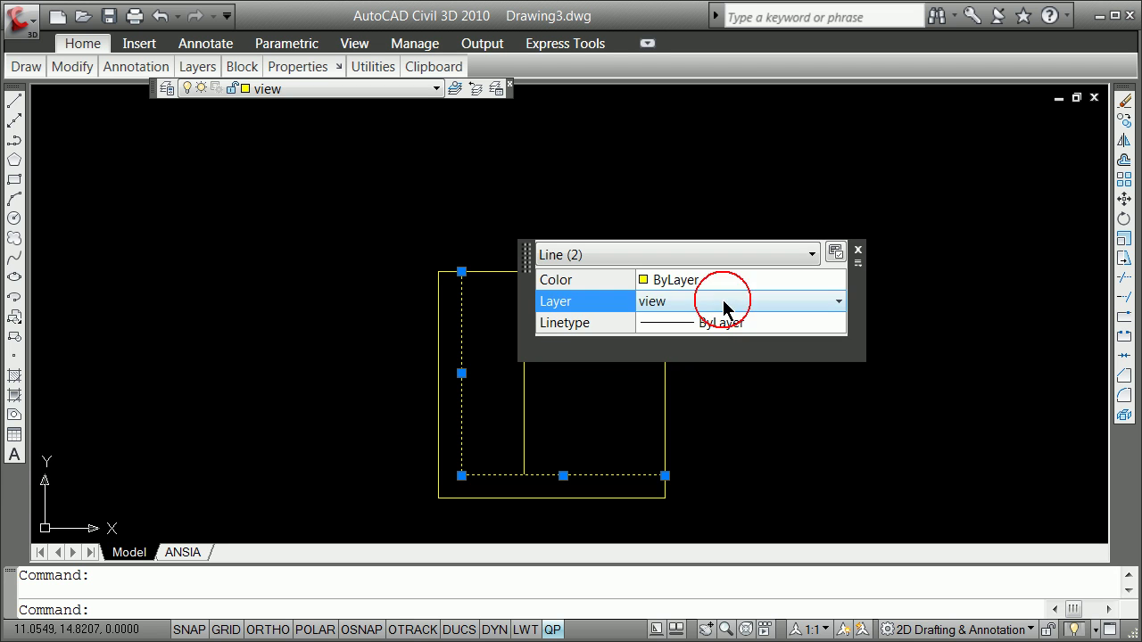
pyautogui.click(839, 306)
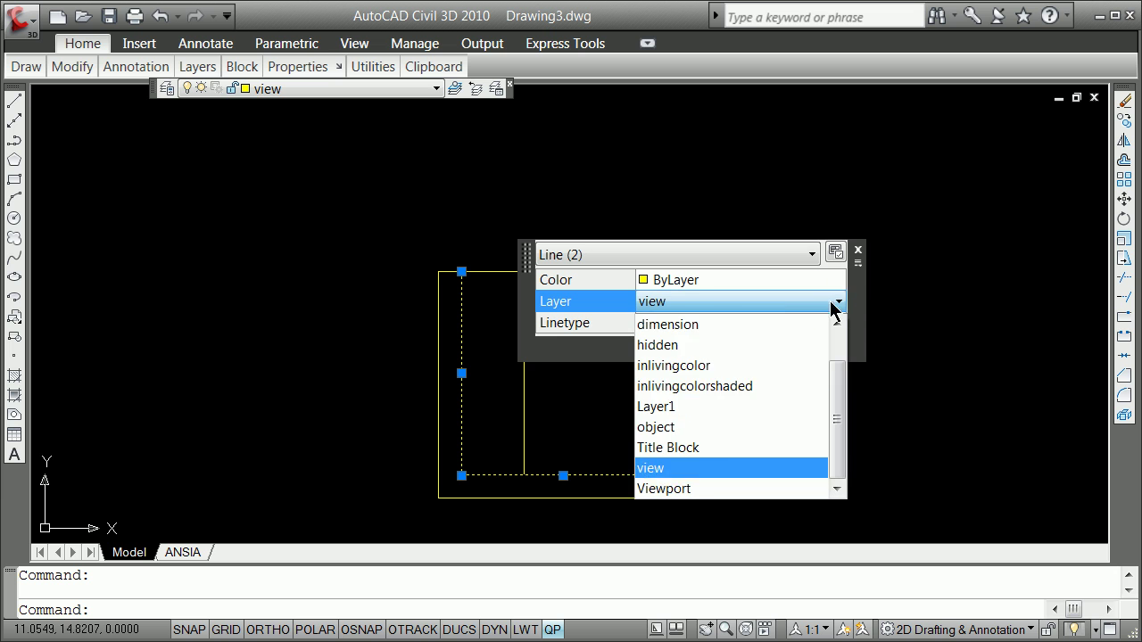
pyautogui.click(698, 428)
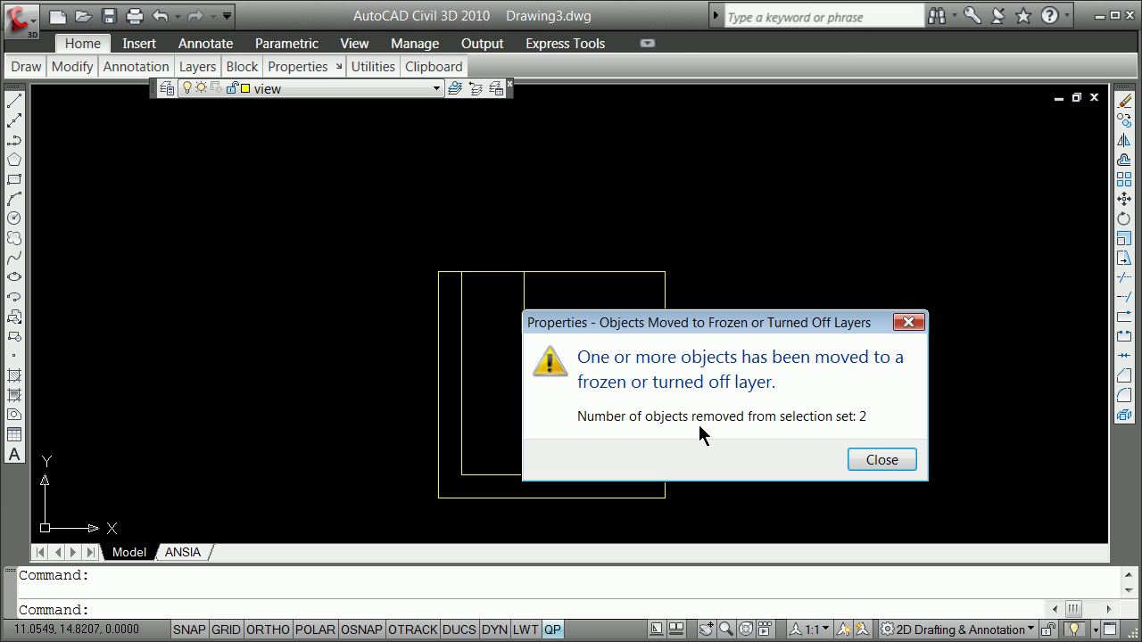
pyautogui.click(882, 463)
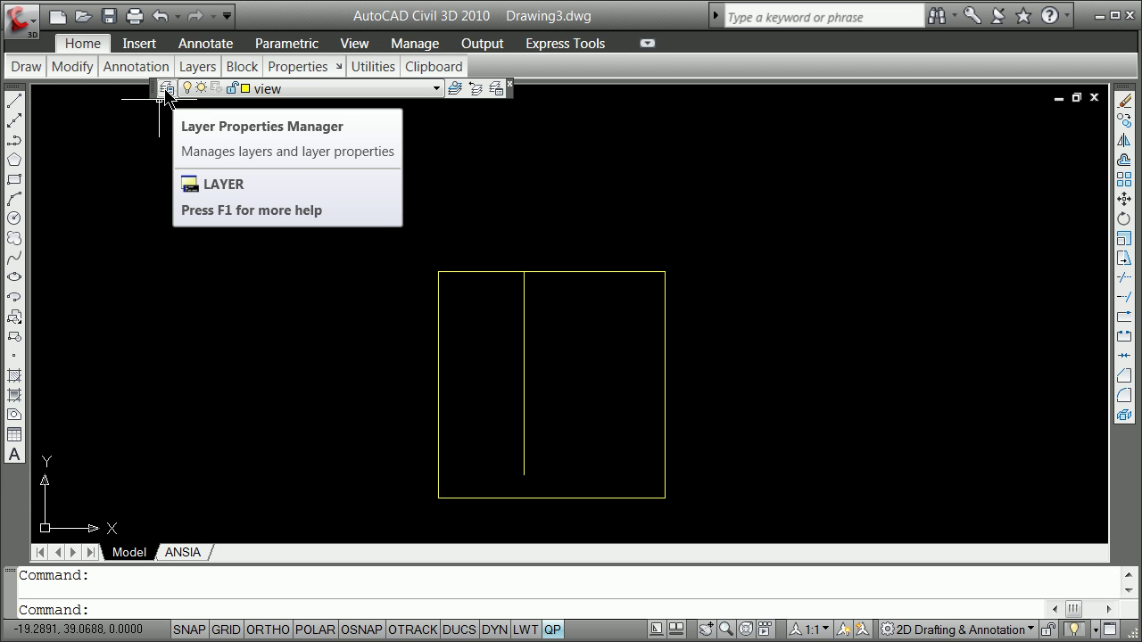
# Switch the object layer's light bulb on in the Layer Properties Manager and close it
pyautogui.click(165, 89)
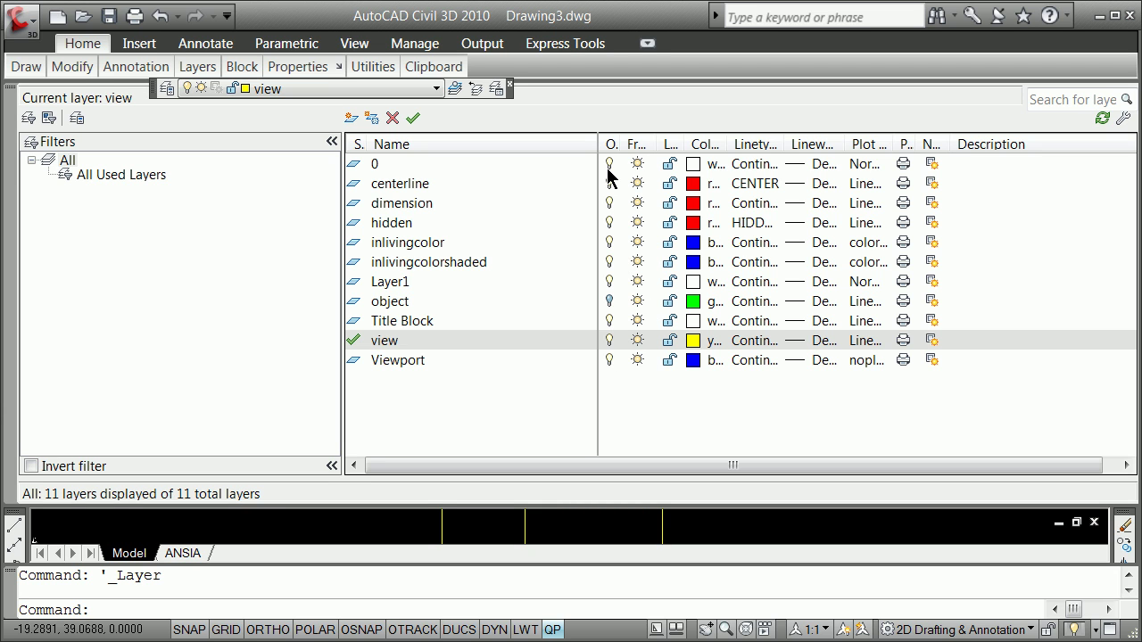
pyautogui.click(608, 305)
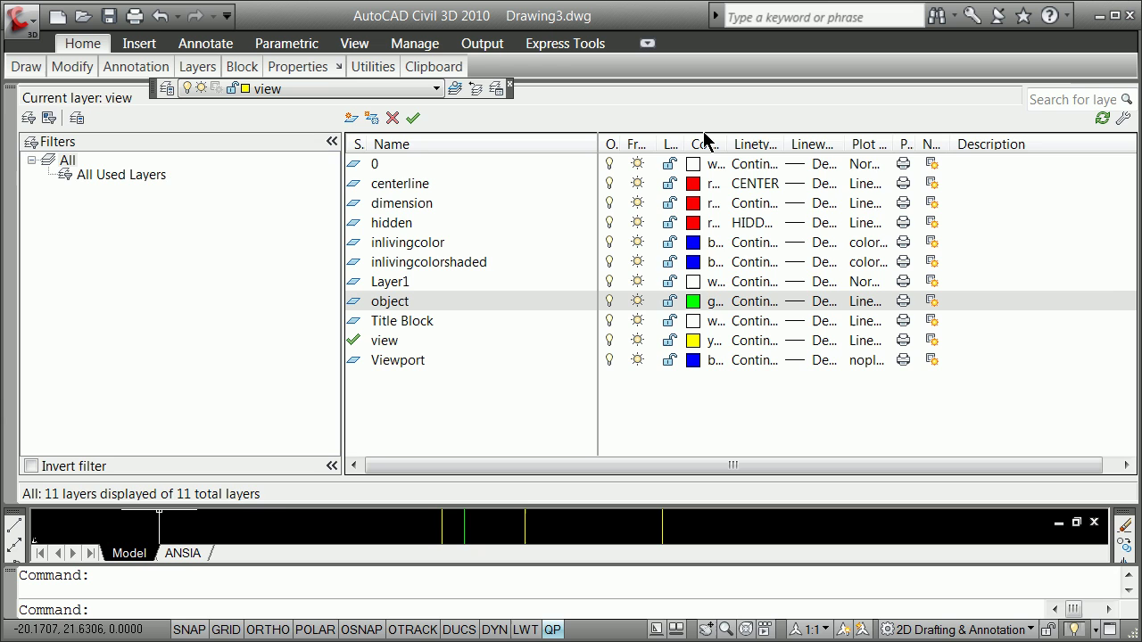
pyautogui.click(11, 93)
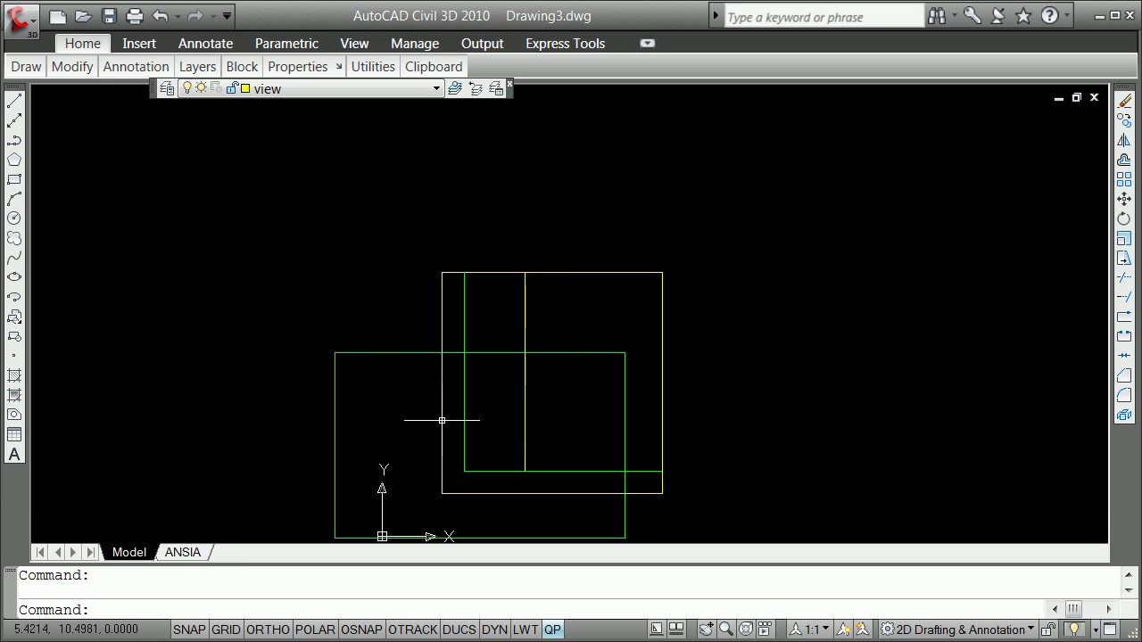
# Erase the stray green rectangle and move the middle vertical line to the centerline layer
pyautogui.click(591, 352)
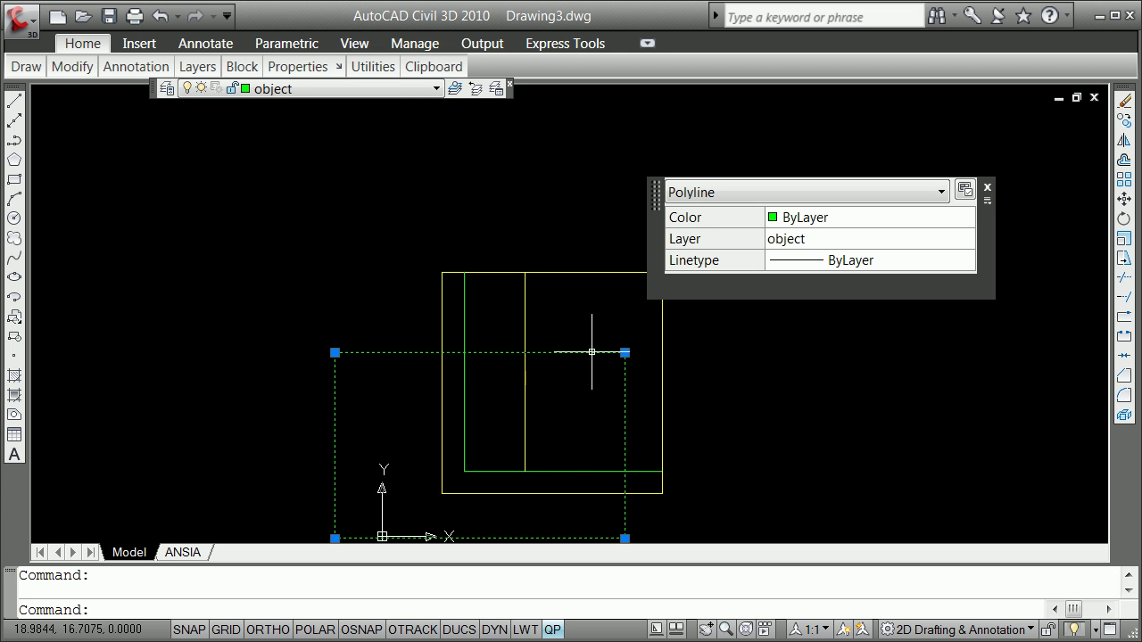
pyautogui.press('Return')
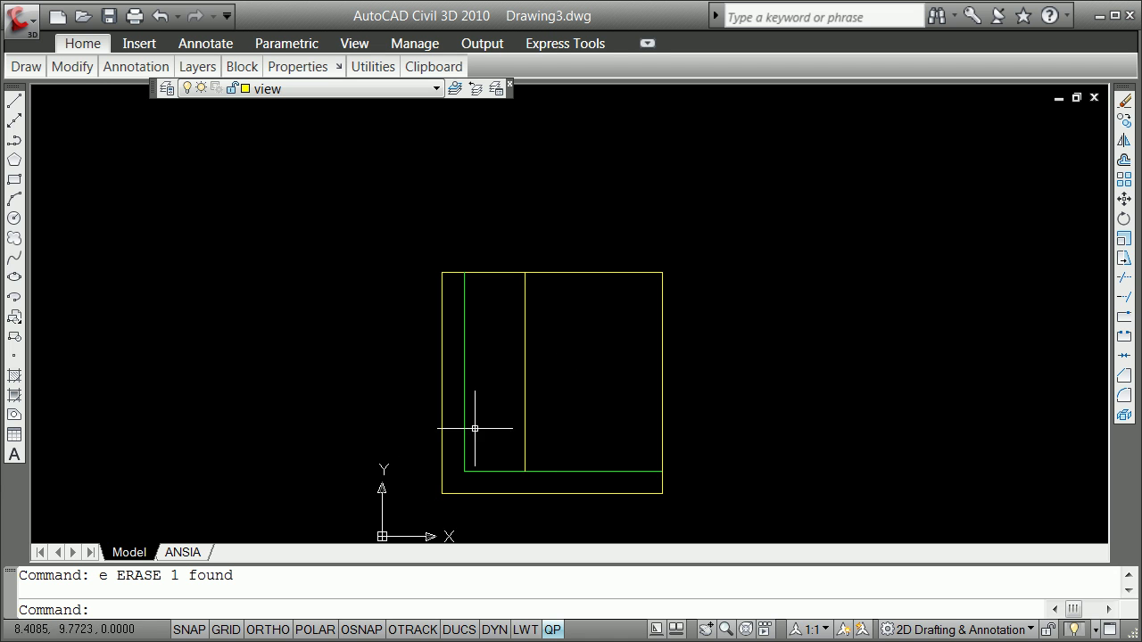
pyautogui.click(524, 399)
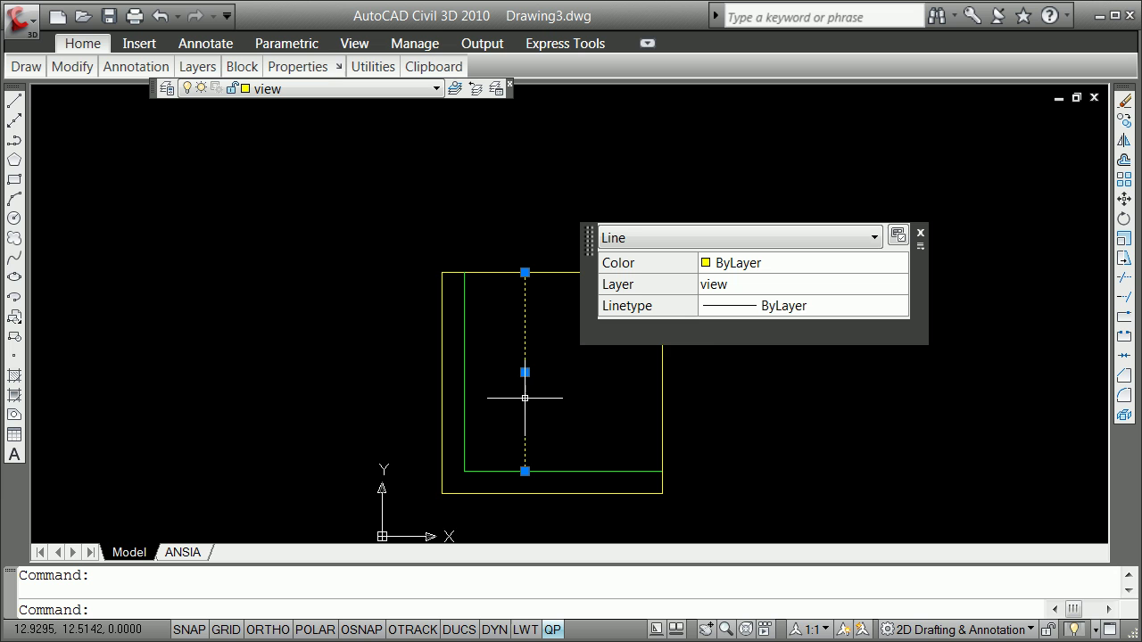
pyautogui.moveTo(773, 312)
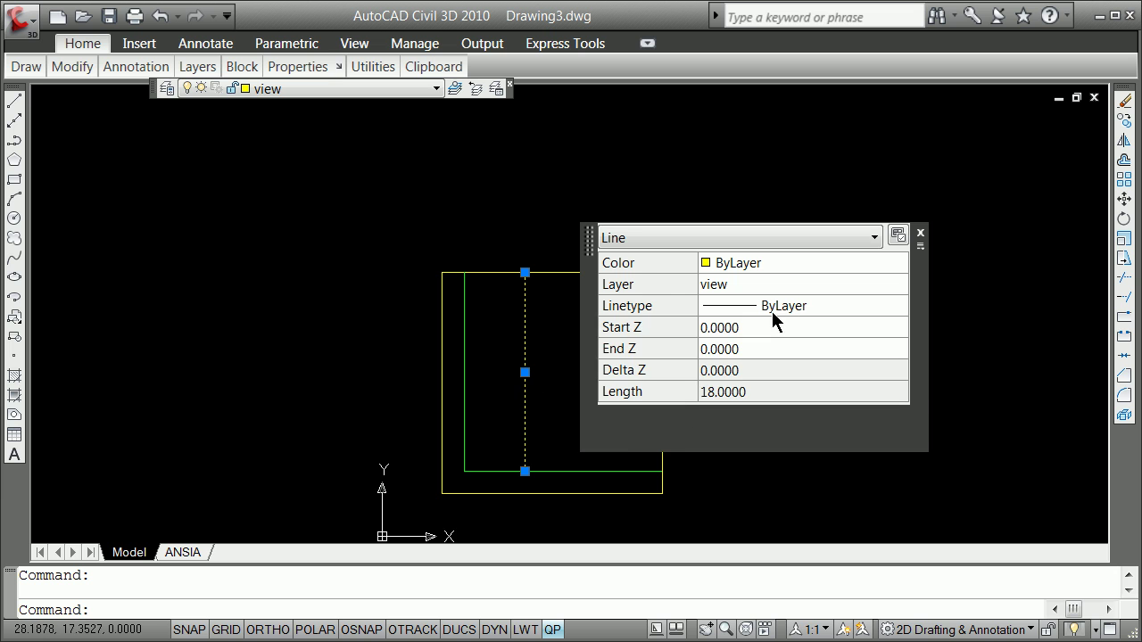
pyautogui.click(888, 286)
pyautogui.click(900, 285)
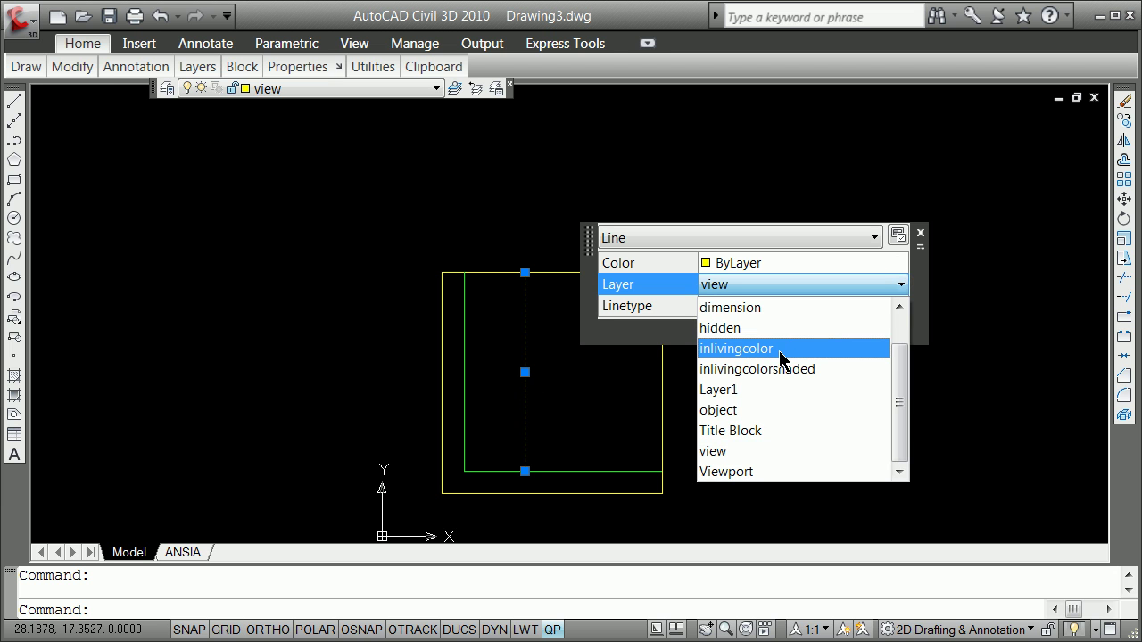
pyautogui.moveTo(899, 436); pyautogui.dragTo(915, 371)
pyautogui.click(737, 329)
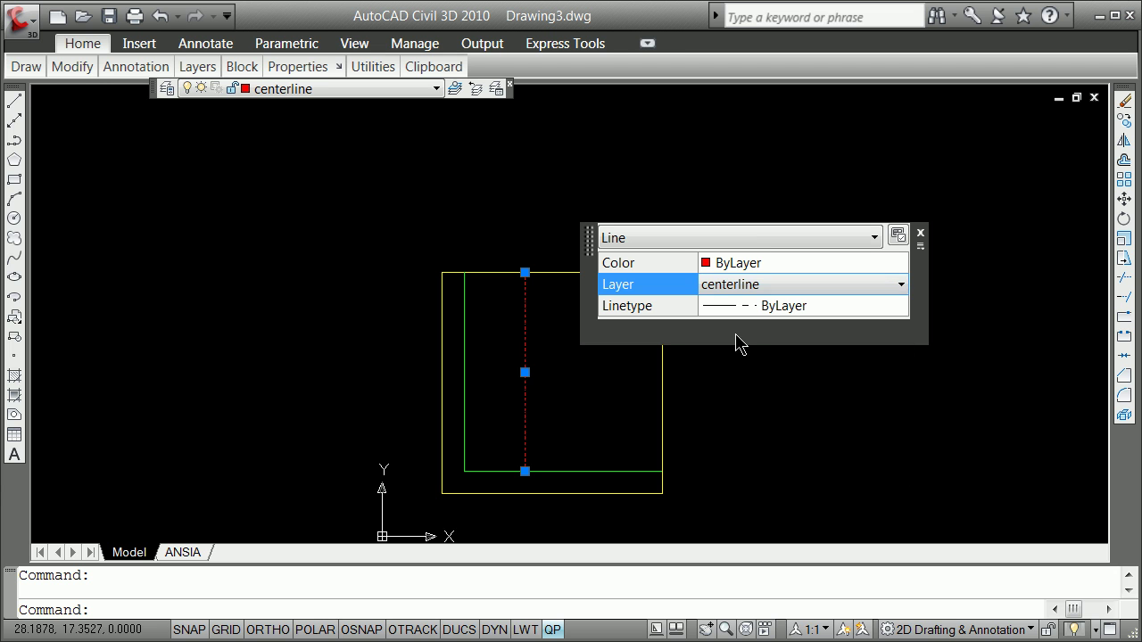
pyautogui.click(920, 233)
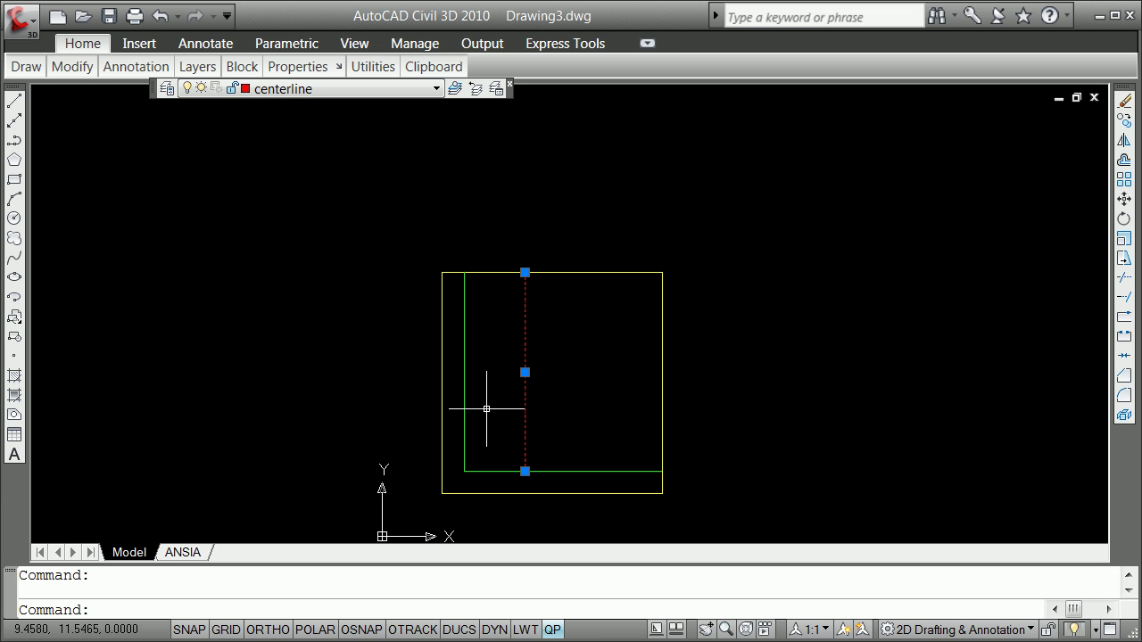
pyautogui.press('Escape')
pyautogui.scroll(1, 500, 457)
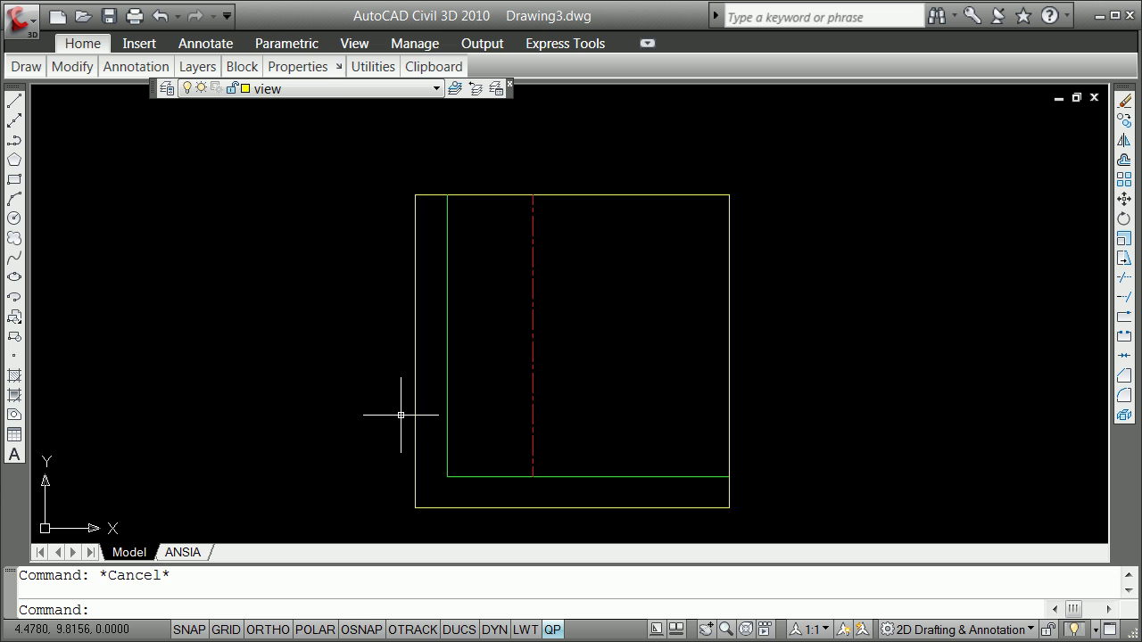
# Offset the green vertical line 11 units to the right
pyautogui.write('o')
pyautogui.press('Return')
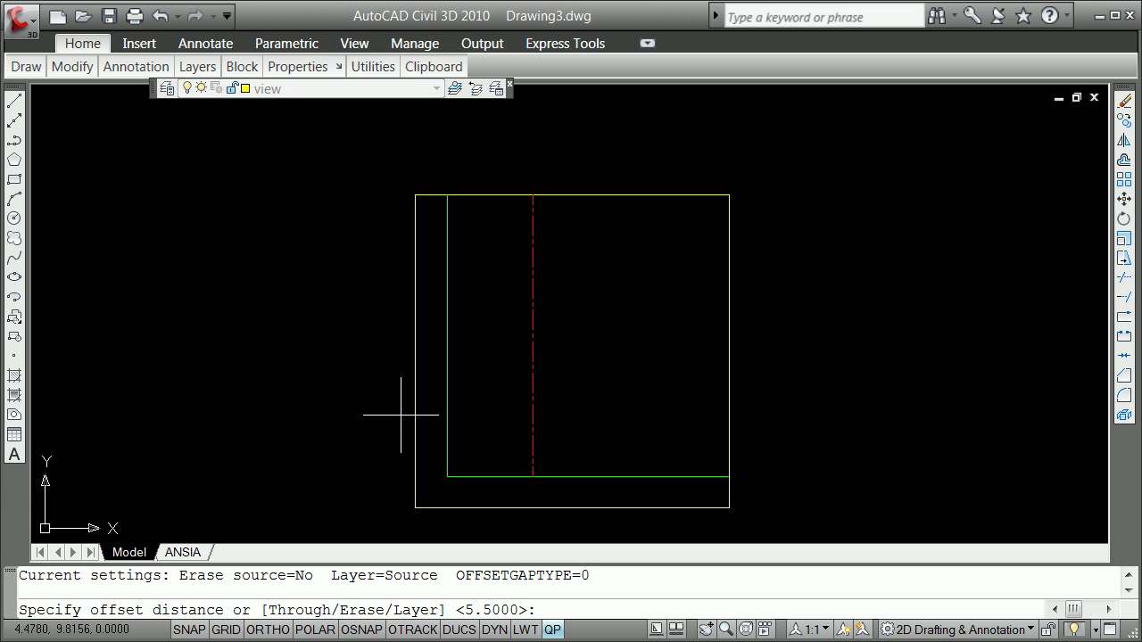
pyautogui.write('11')
pyautogui.press('Return')
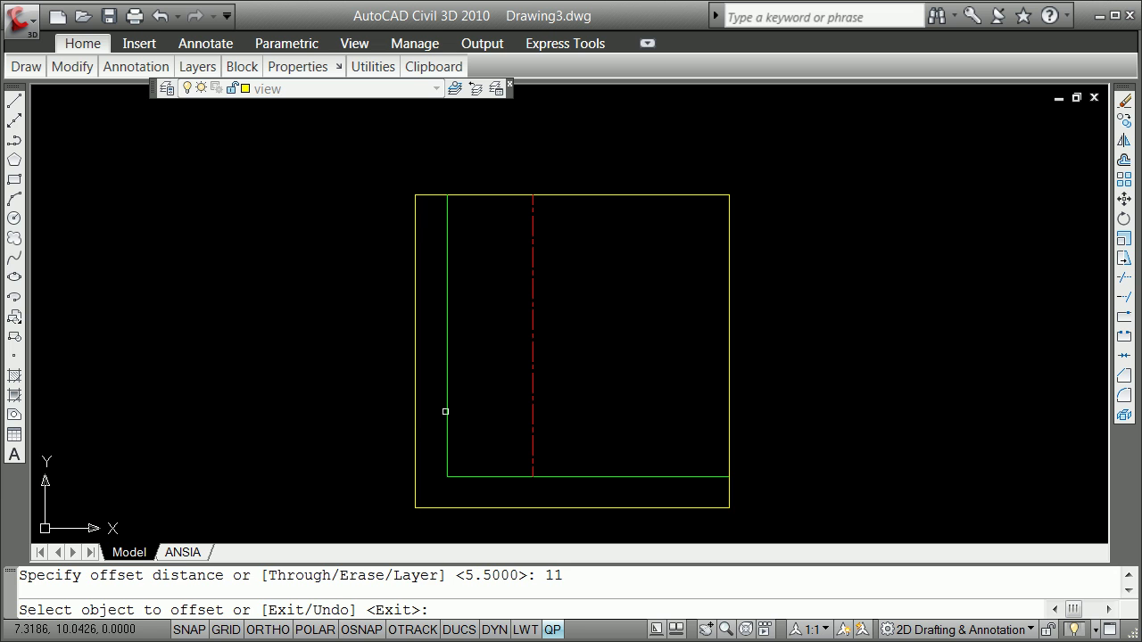
pyautogui.click(447, 411)
pyautogui.click(598, 415)
# Offset the bottom green line 7 units upward
pyautogui.press('Return')
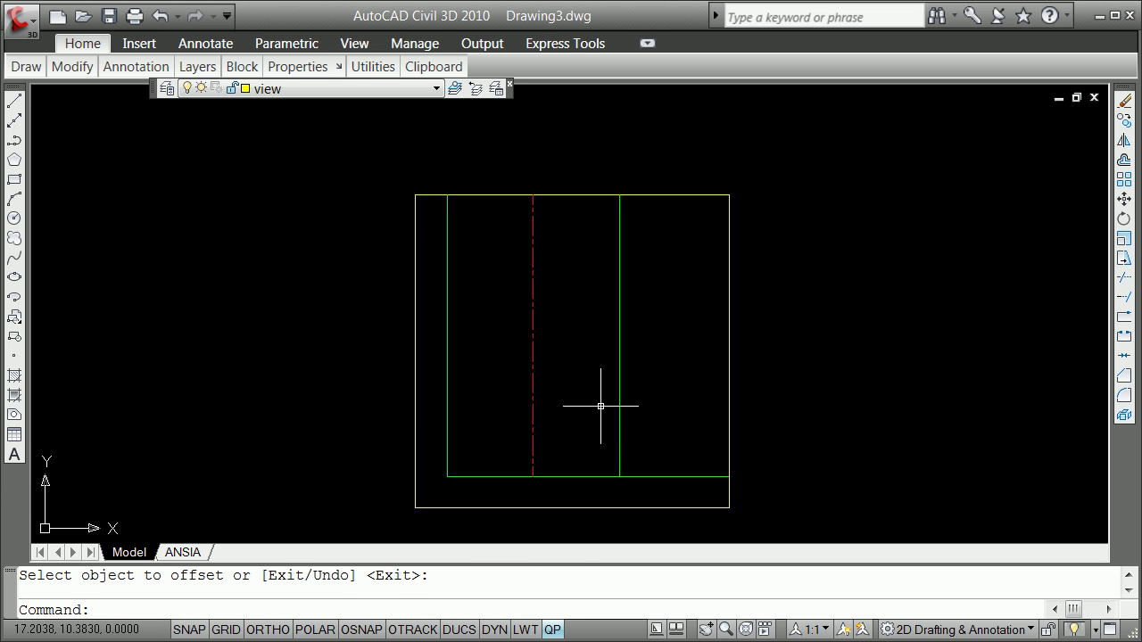
pyautogui.press('Return')
pyautogui.write('7')
pyautogui.press('Return')
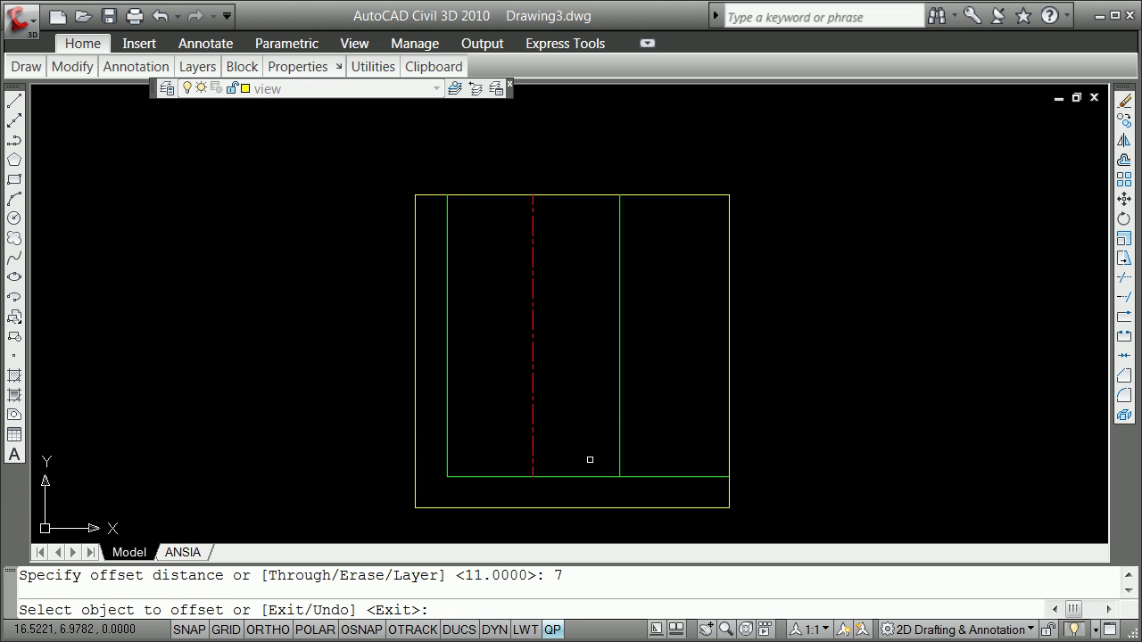
pyautogui.click(573, 476)
pyautogui.click(576, 423)
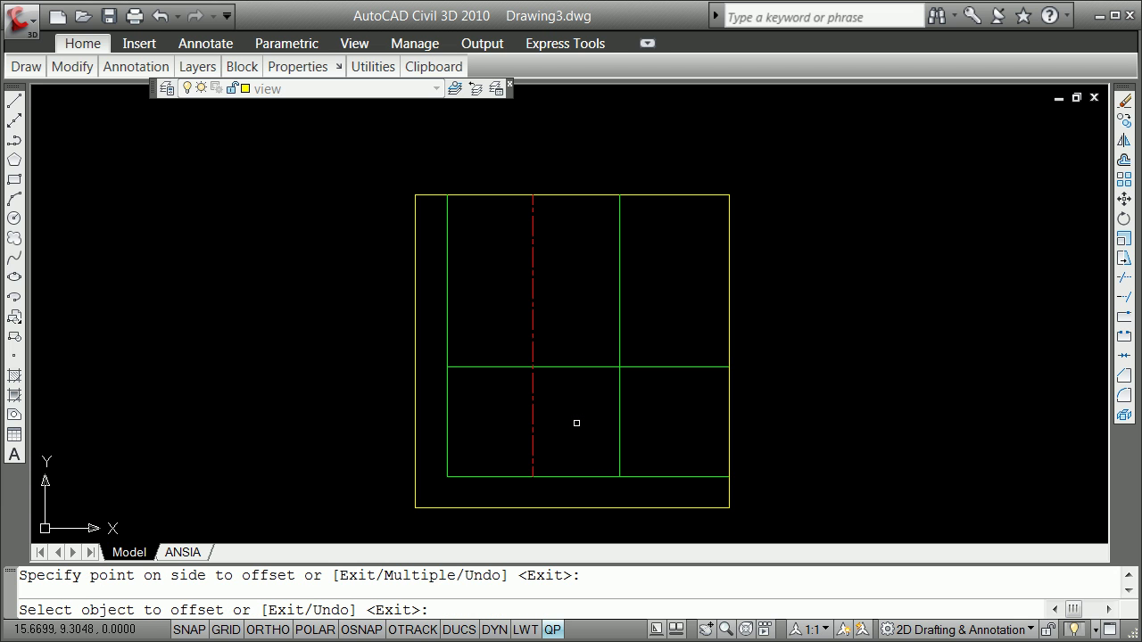
pyautogui.press('Return')
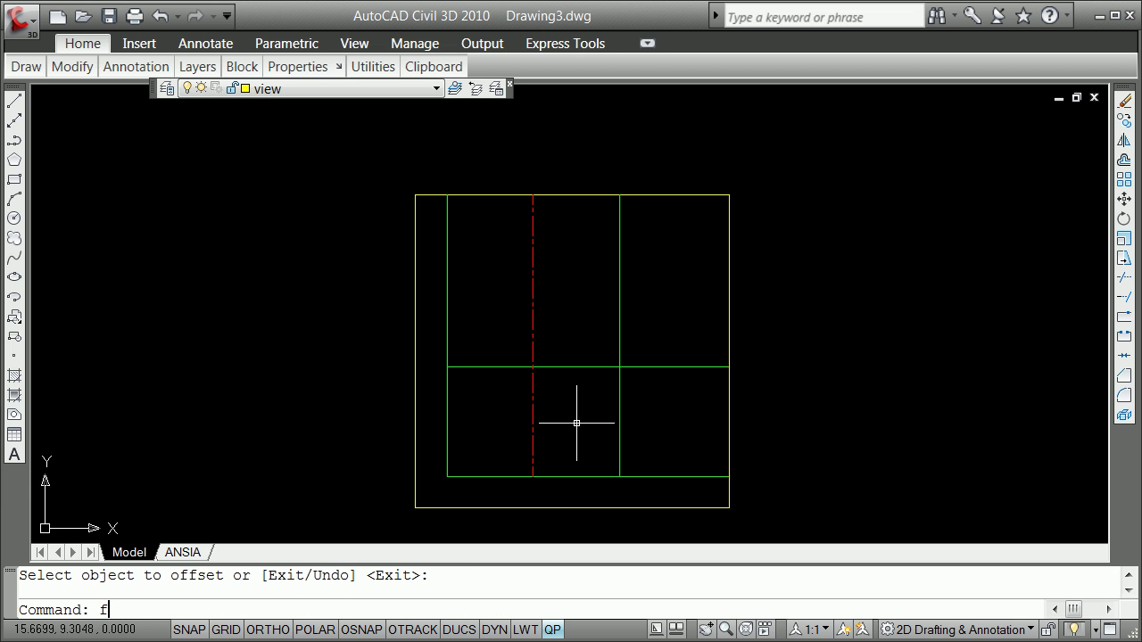
# Fillet the new top, left, right and bottom lines into a closed rectangle's corners
pyautogui.write('f')
pyautogui.press('Return')
pyautogui.click(590, 367)
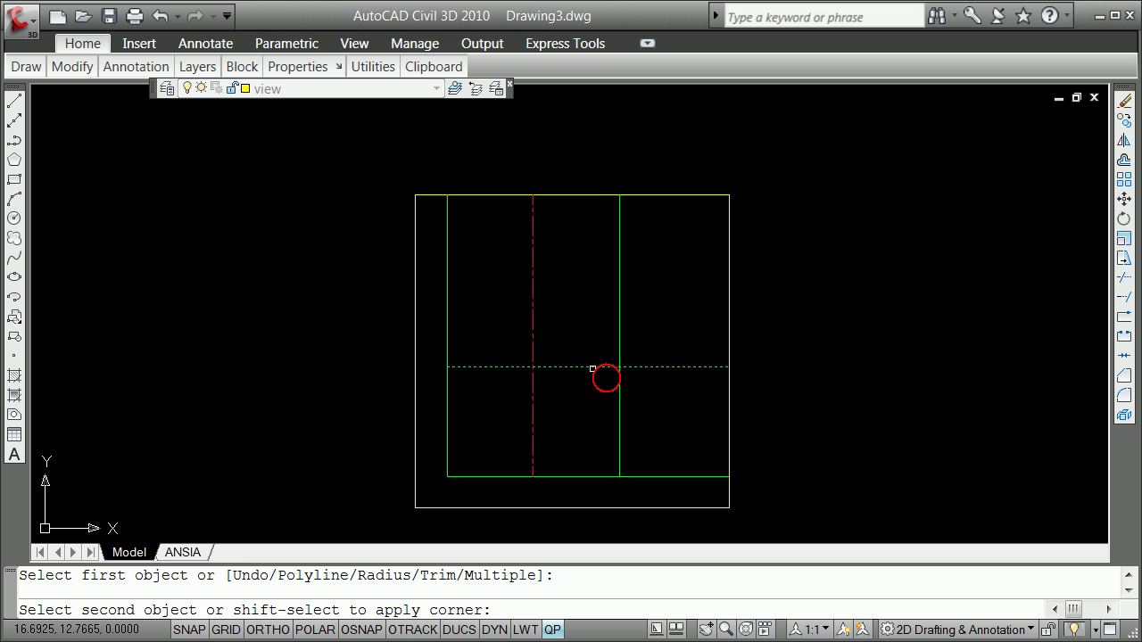
pyautogui.click(619, 378)
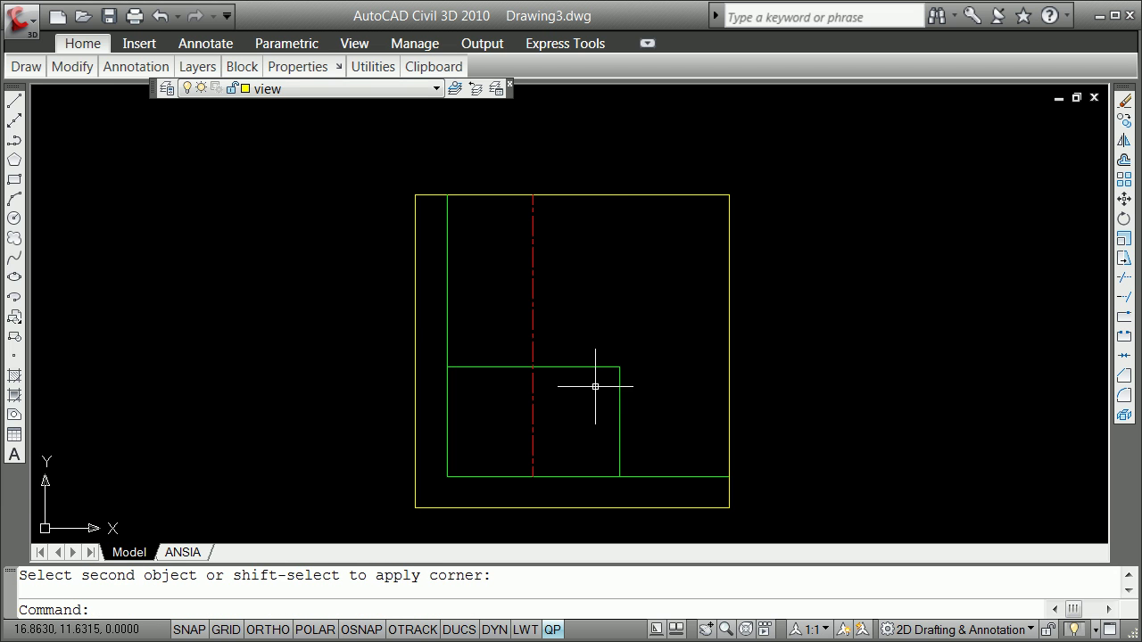
pyautogui.press('Return')
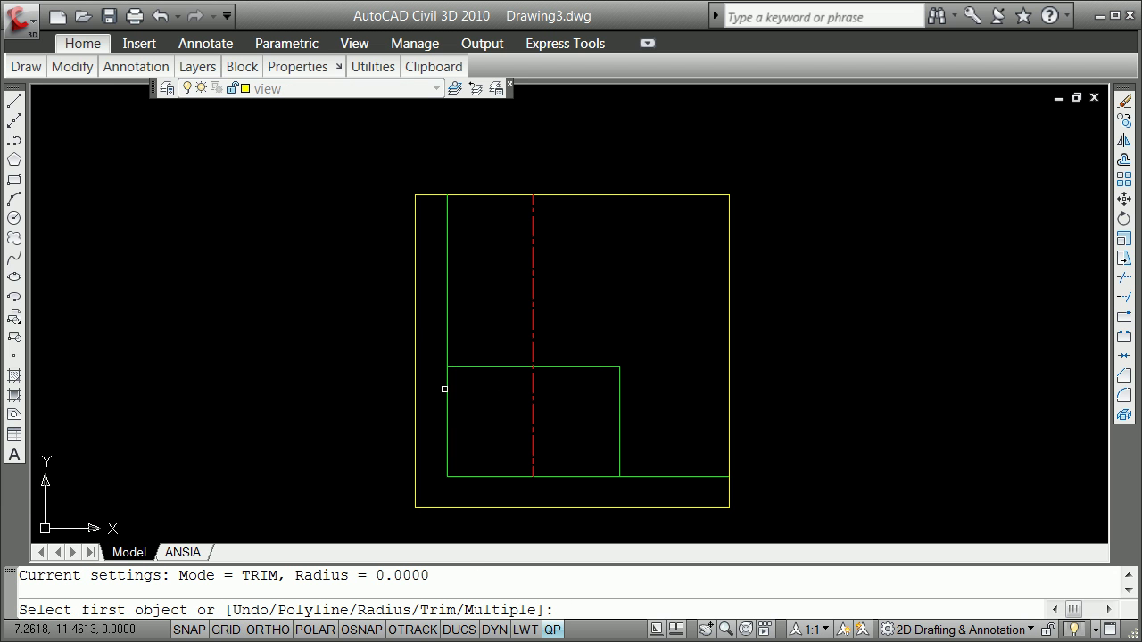
pyautogui.click(446, 389)
pyautogui.click(463, 367)
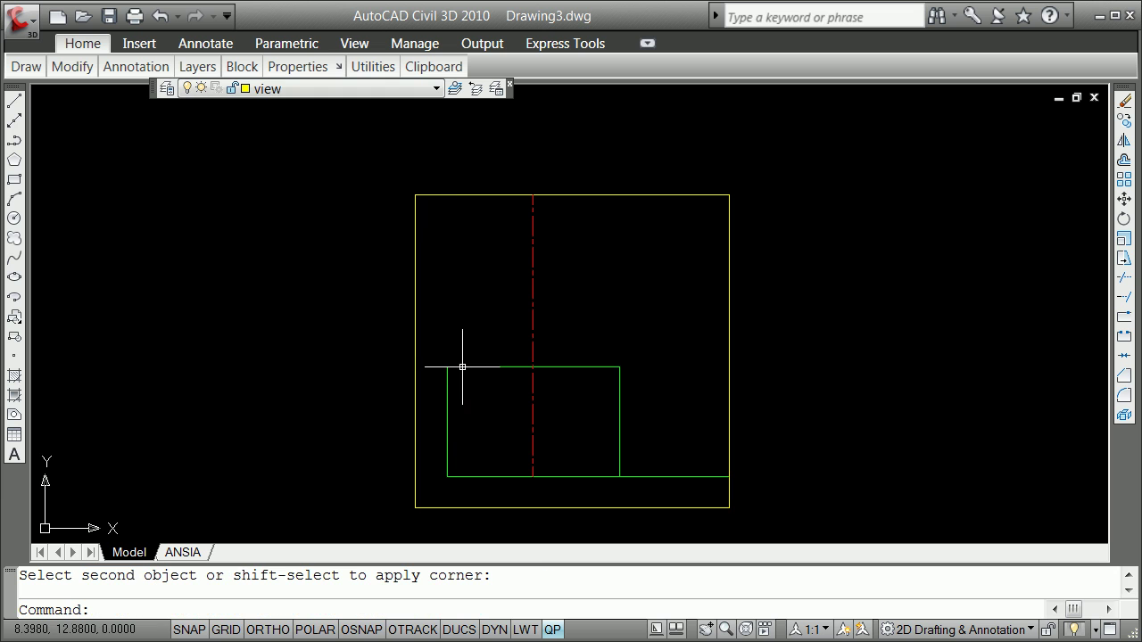
pyautogui.press('Return')
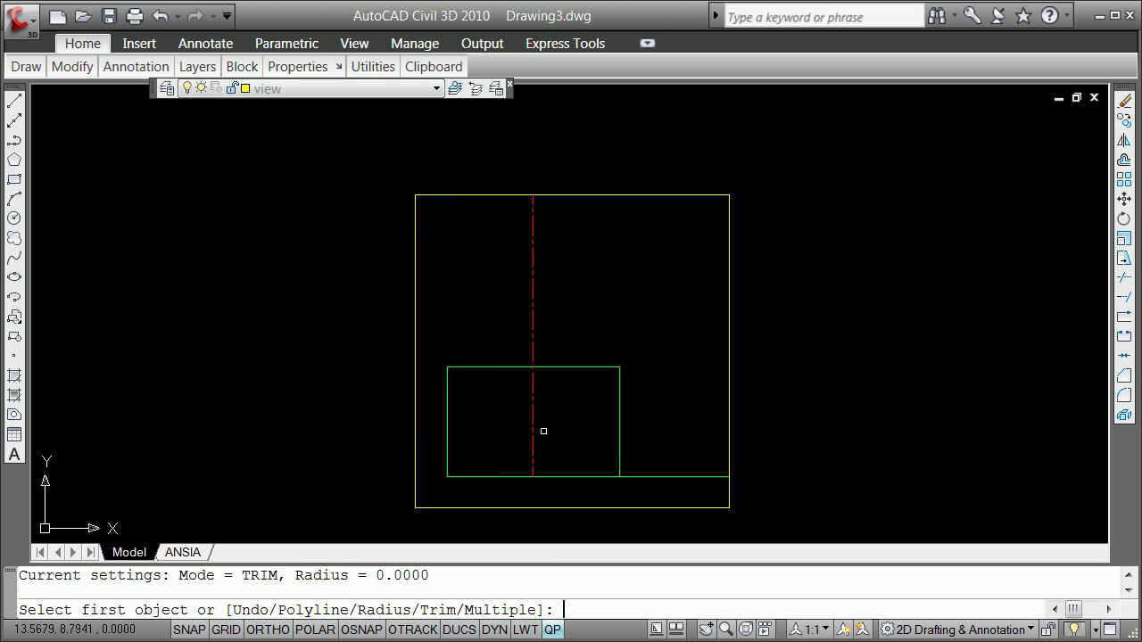
pyautogui.click(606, 478)
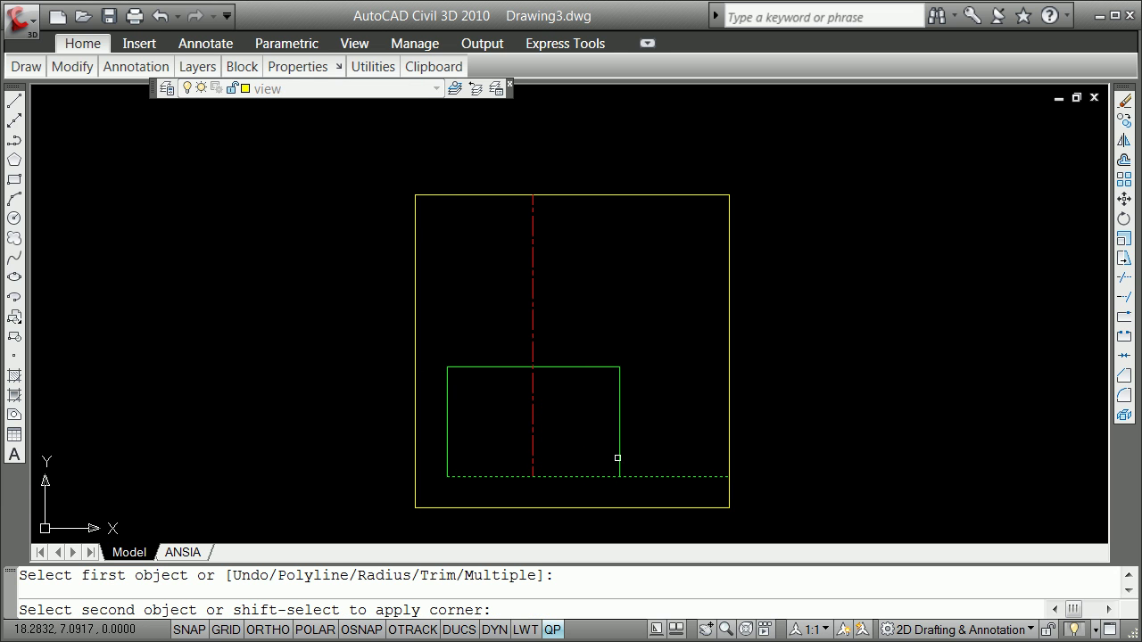
pyautogui.click(617, 458)
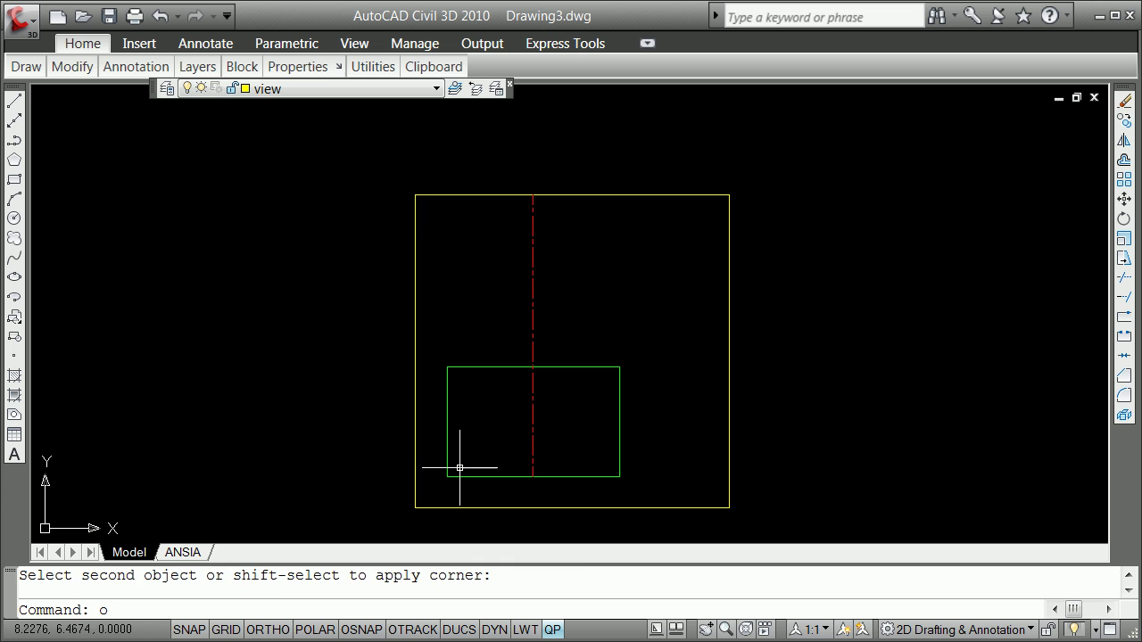
pyautogui.press('Return')
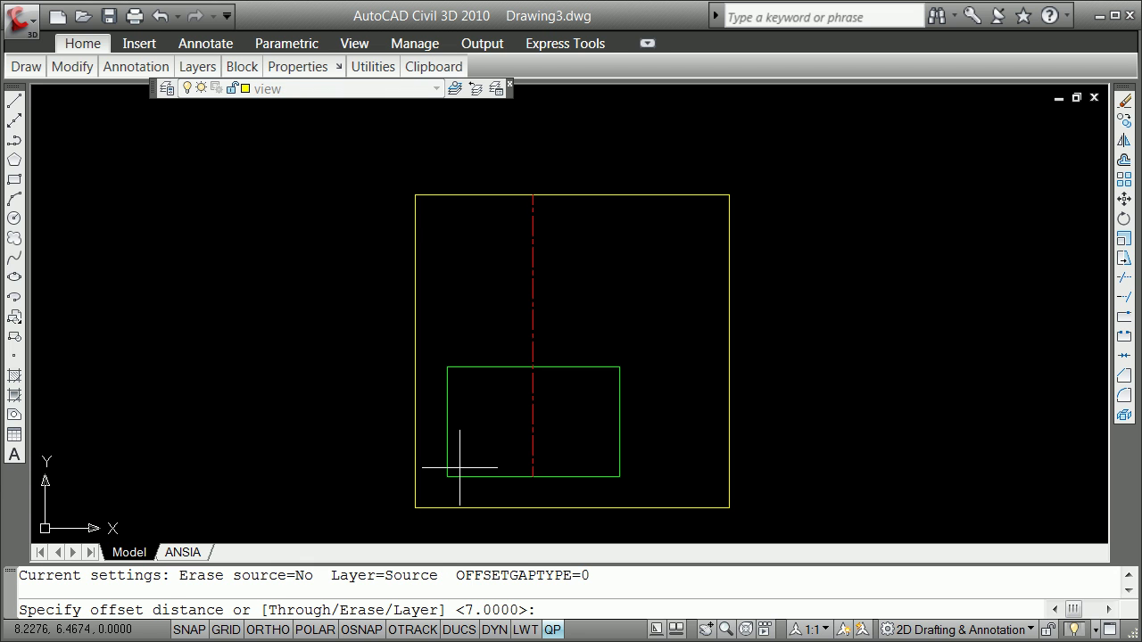
pyautogui.write('1')
pyautogui.press('Return')
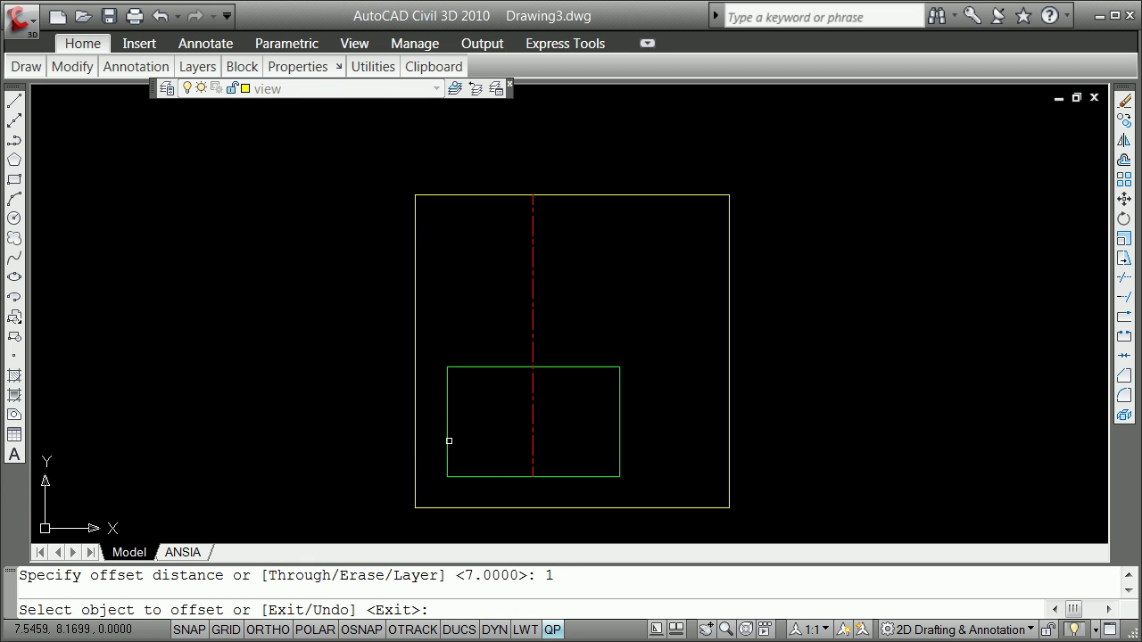
pyautogui.click(449, 441)
pyautogui.click(464, 438)
pyautogui.press('Return')
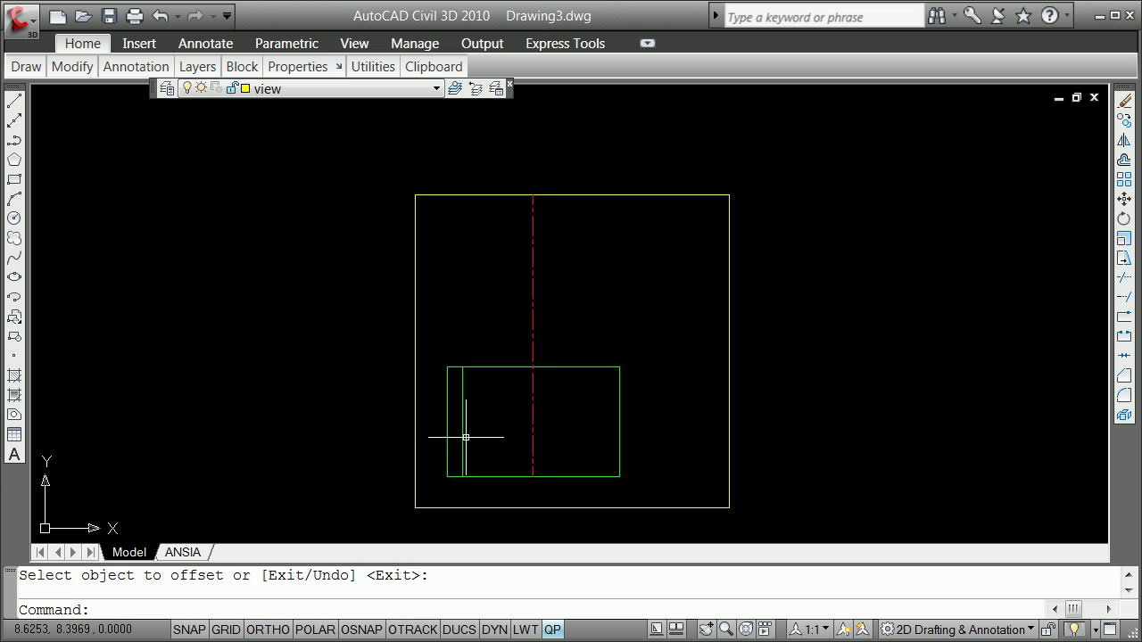
pyautogui.press('Return')
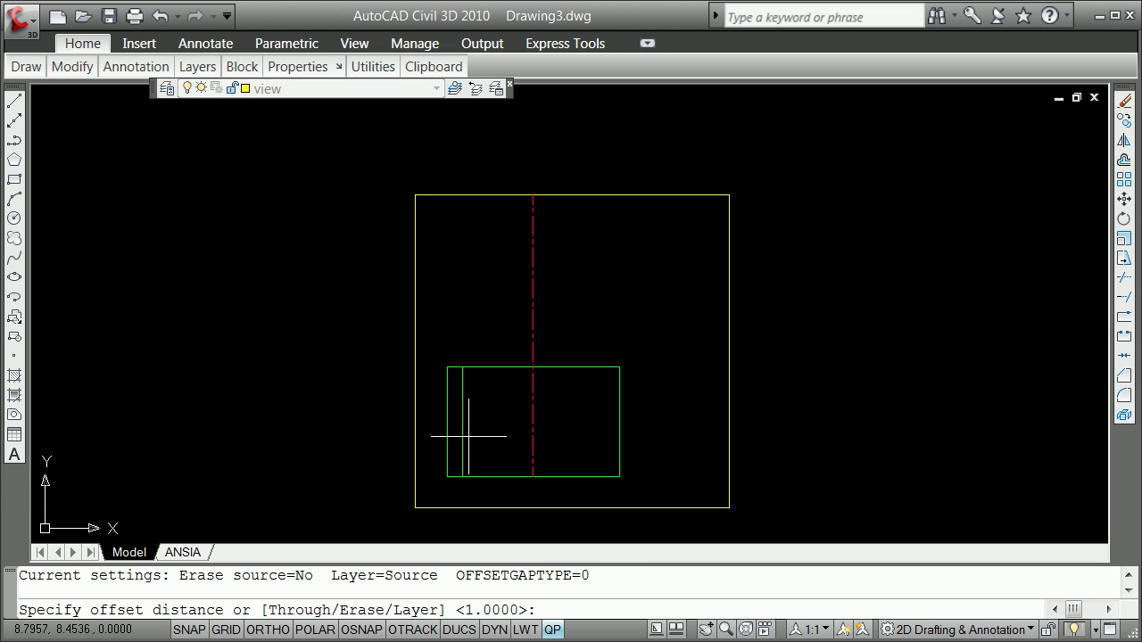
pyautogui.press('Escape')
pyautogui.press('Escape')
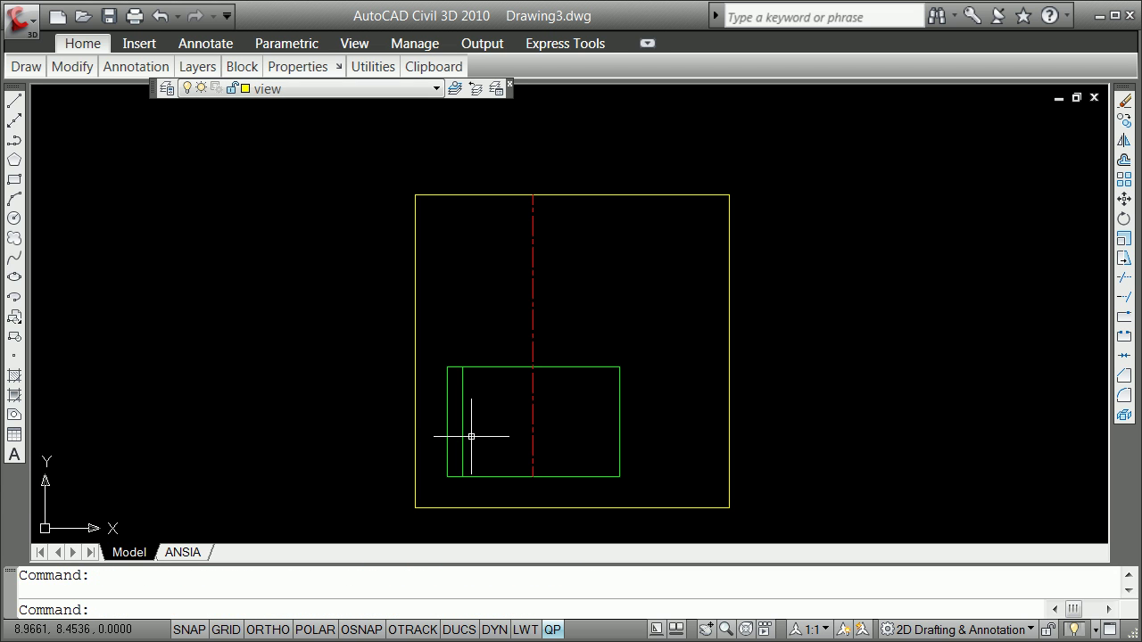
pyautogui.click(160, 16)
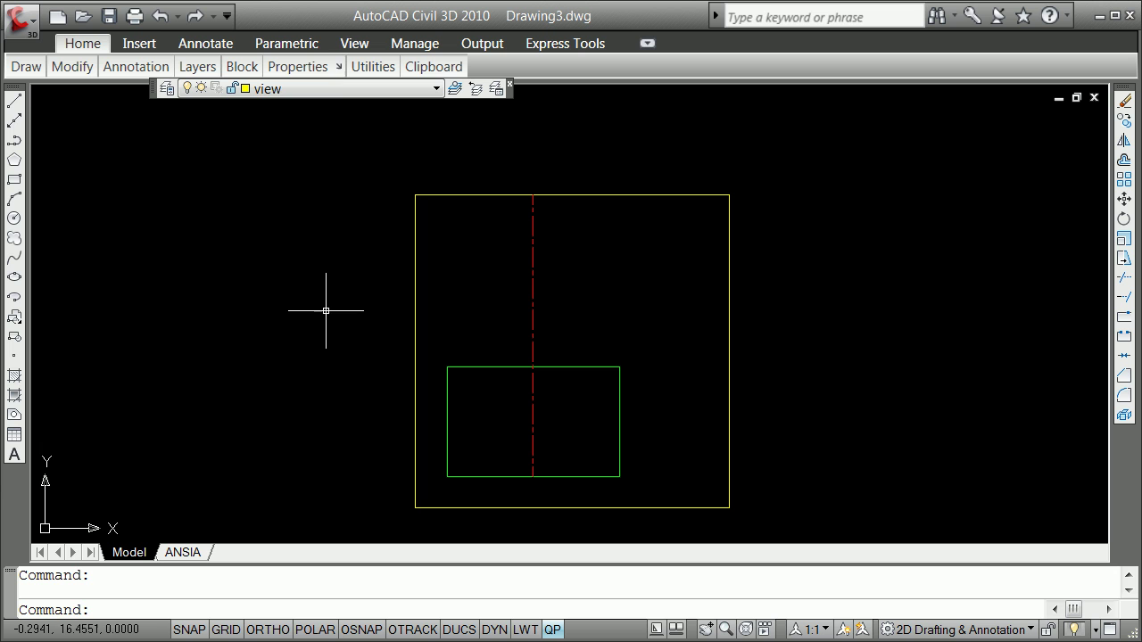
pyautogui.press('Return')
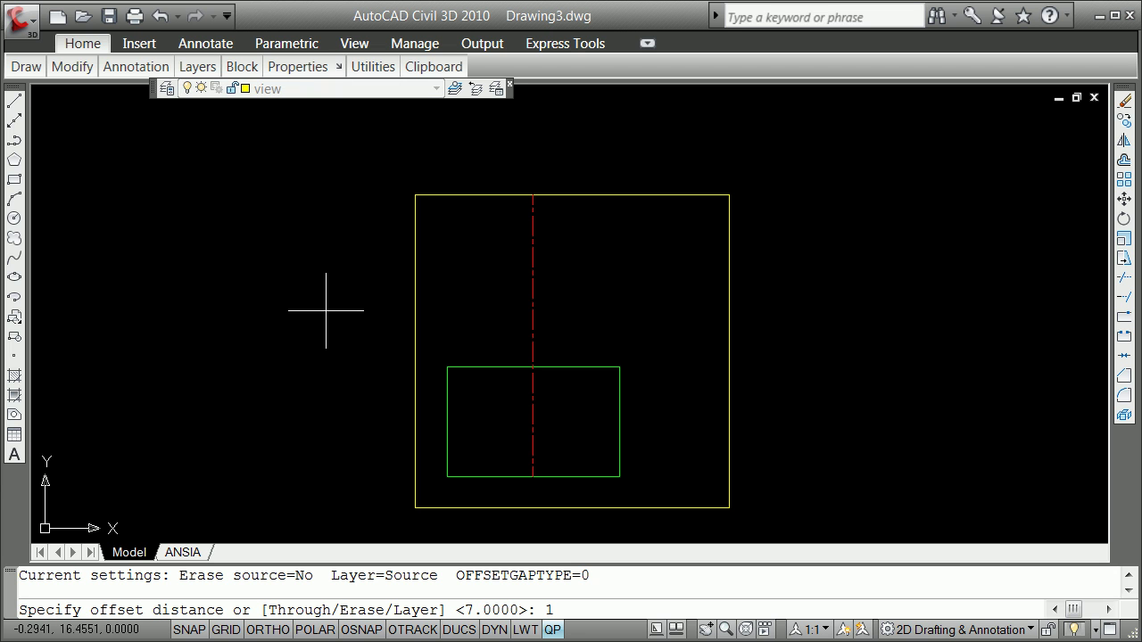
pyautogui.write('1,5')
pyautogui.press('Return')
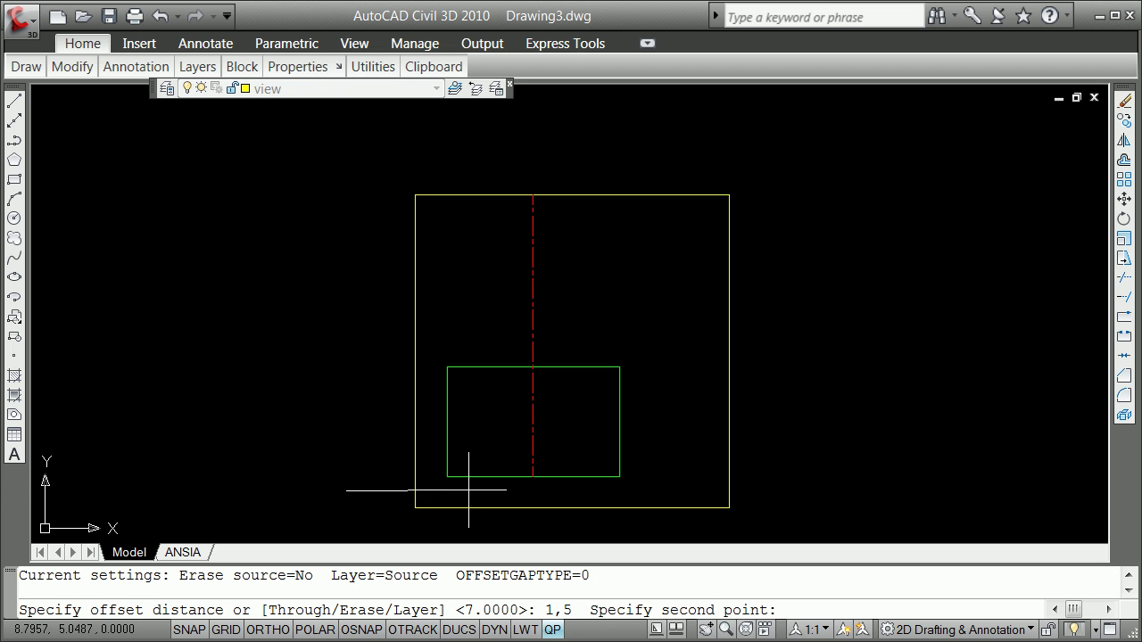
pyautogui.press('Escape')
pyautogui.press('Escape')
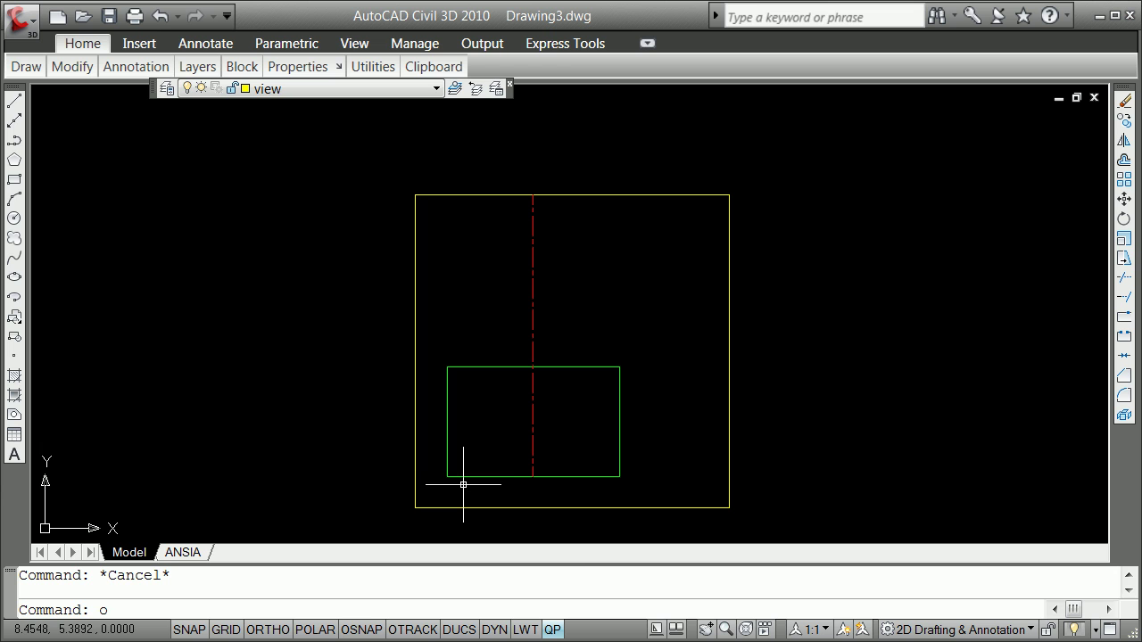
pyautogui.press('Return')
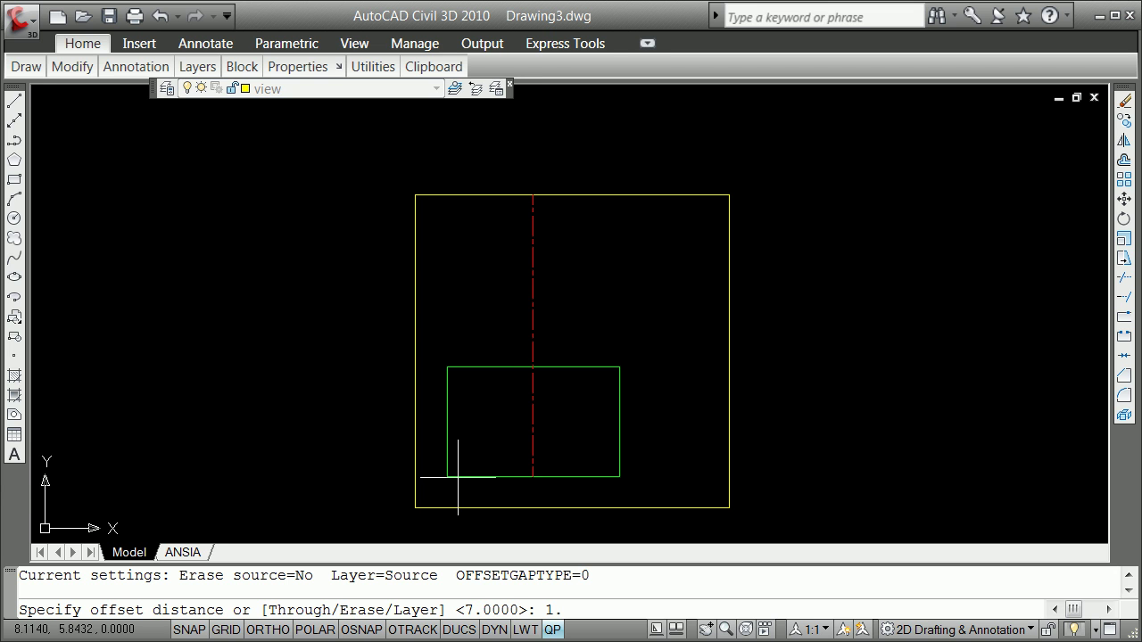
# Offset the rectangle's left edge 1.5 units inward
pyautogui.write('5')
pyautogui.press('Return')
pyautogui.click(447, 449)
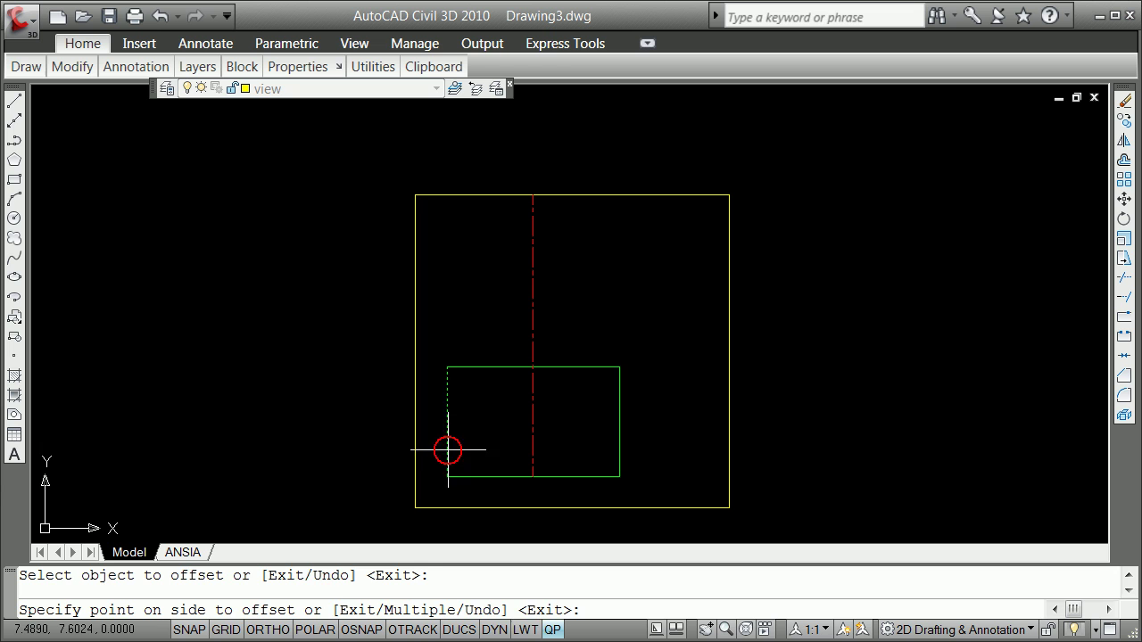
pyautogui.click(458, 454)
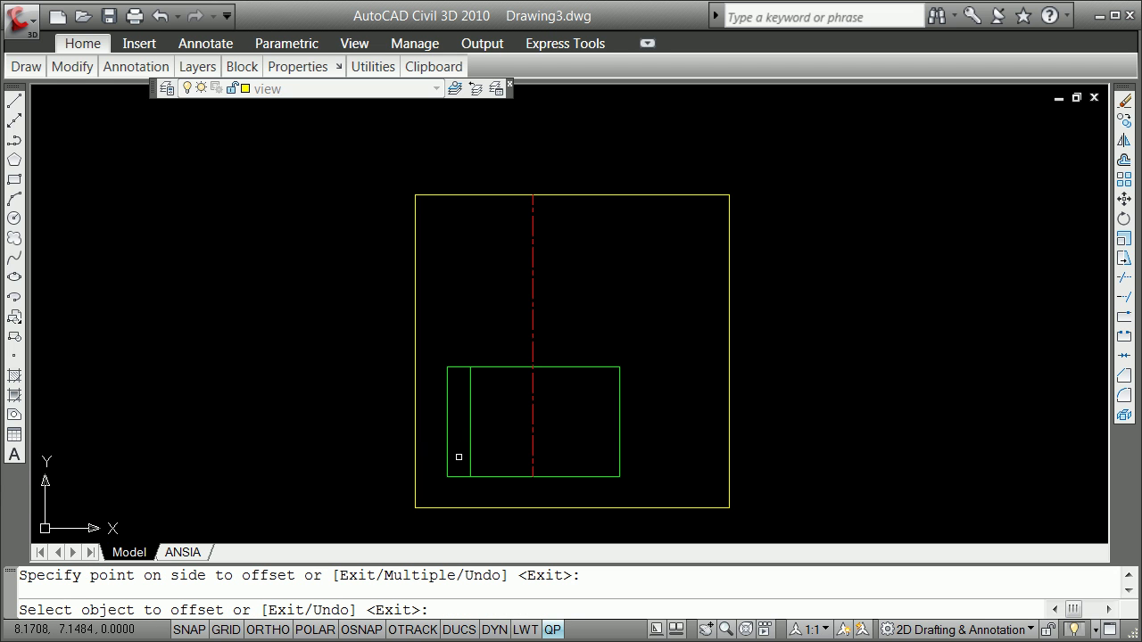
pyautogui.press('Return')
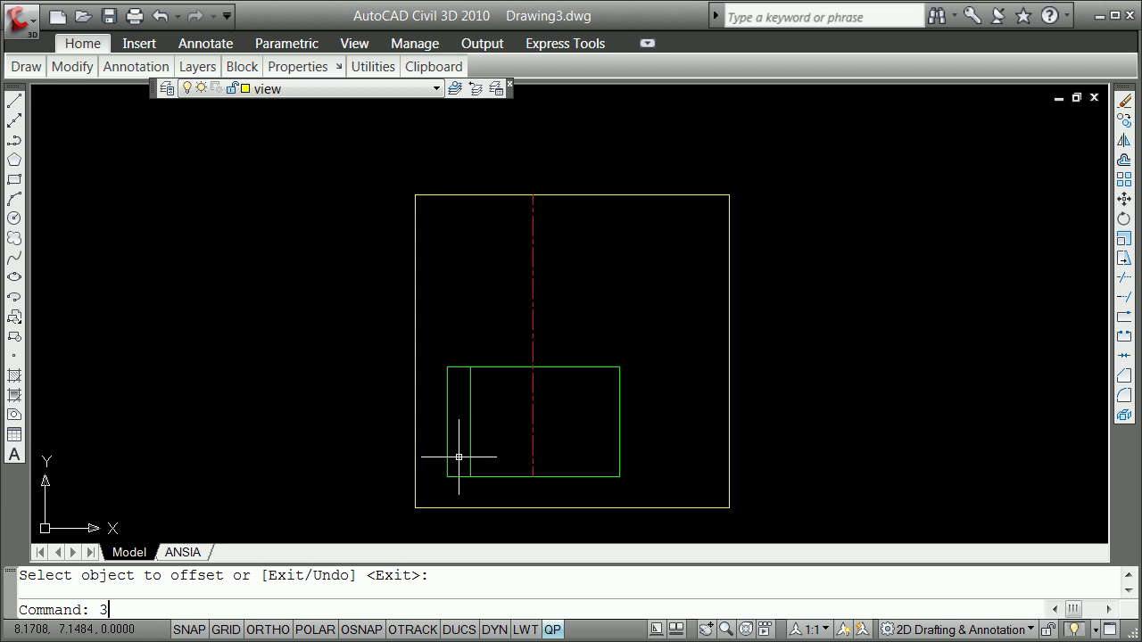
# Offset the new inner vertical line a further 3.25 units to the right
pyautogui.write('25')
pyautogui.press('Return')
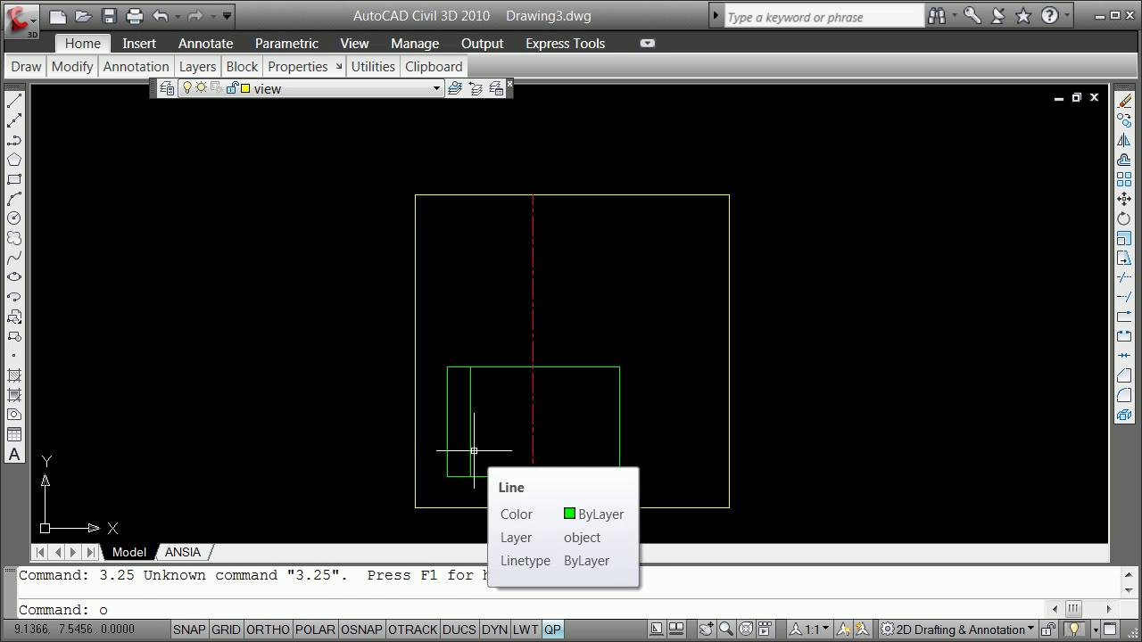
pyautogui.write('o')
pyautogui.press('Return')
pyautogui.write('3.25')
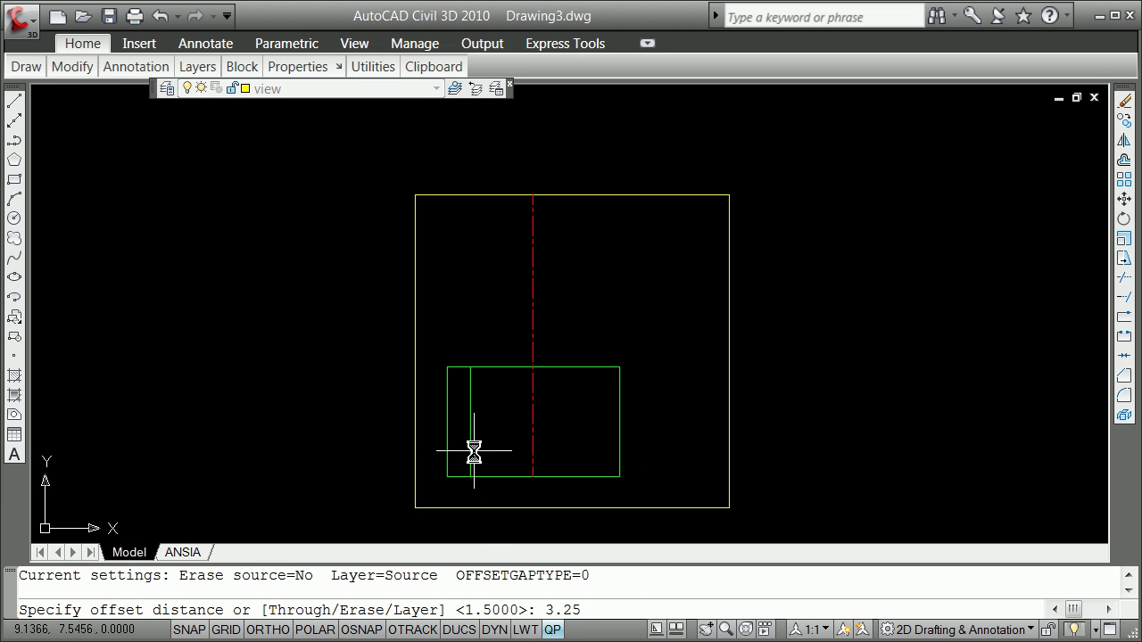
pyautogui.press('Return')
pyautogui.click(471, 459)
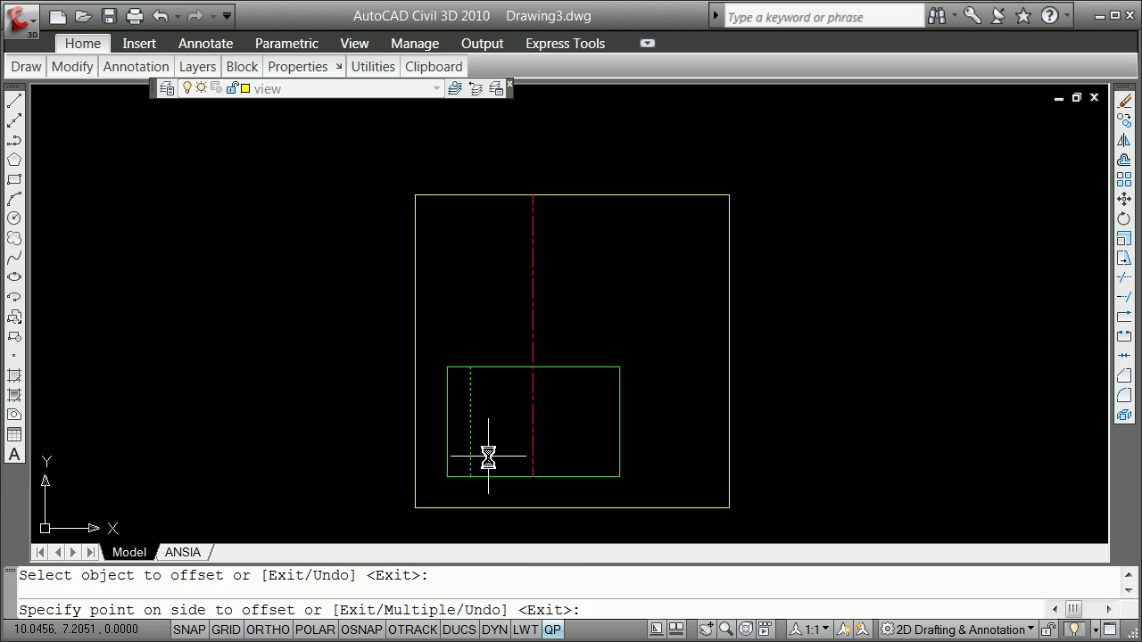
pyautogui.click(488, 456)
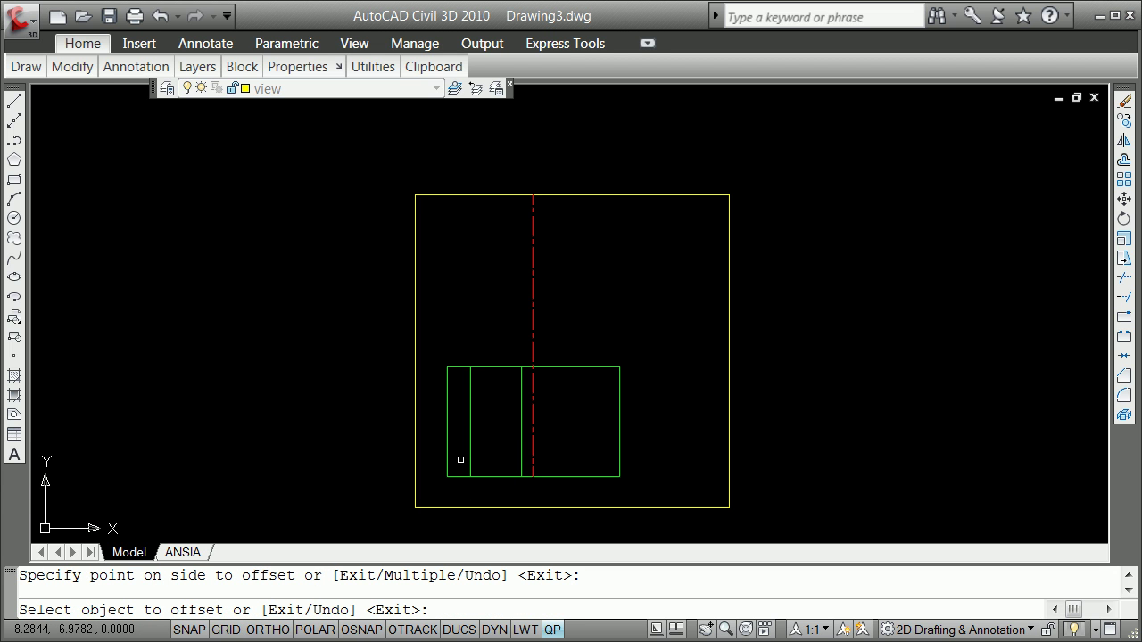